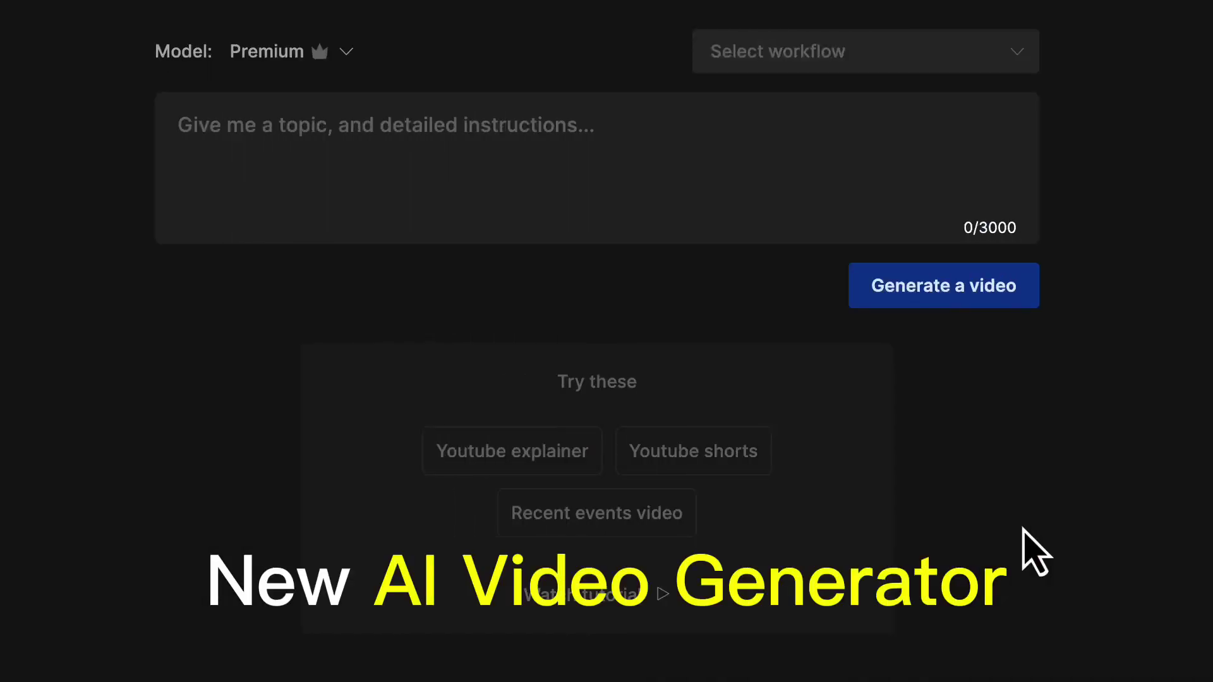
Step: Generate a video from the prompt 'why 80% of new zealand is empty' and play its preview
text(why 80% of new zealand is empty)
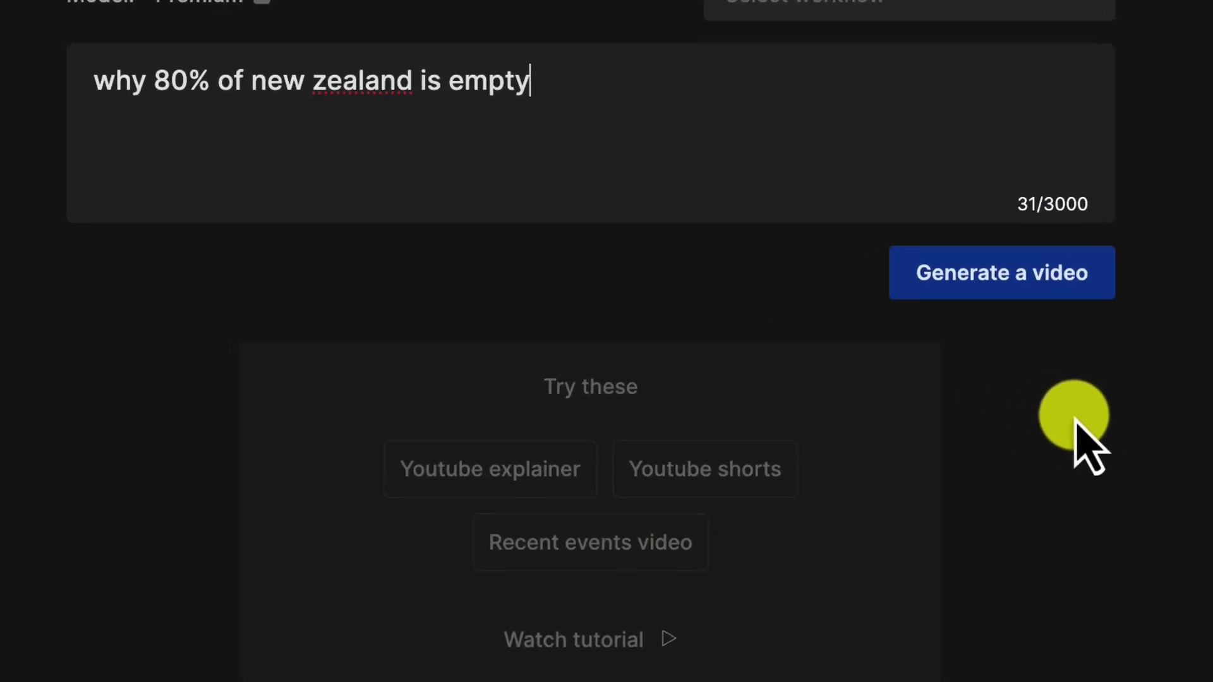
click(1046, 287)
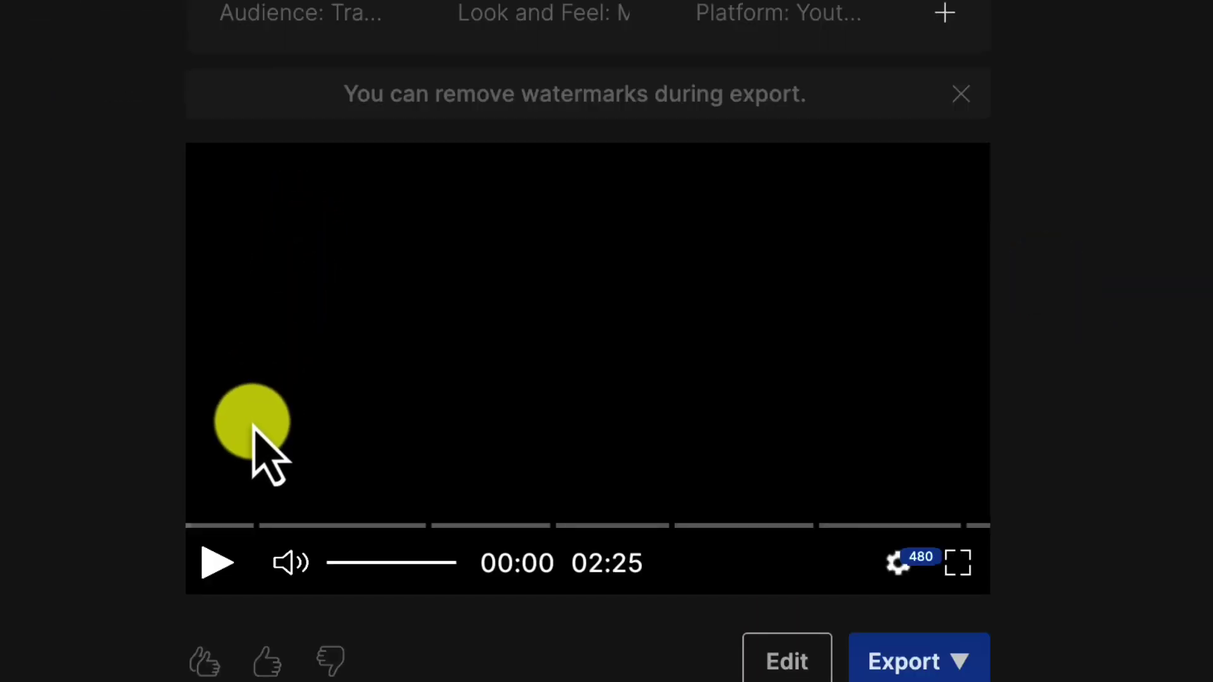
click(216, 562)
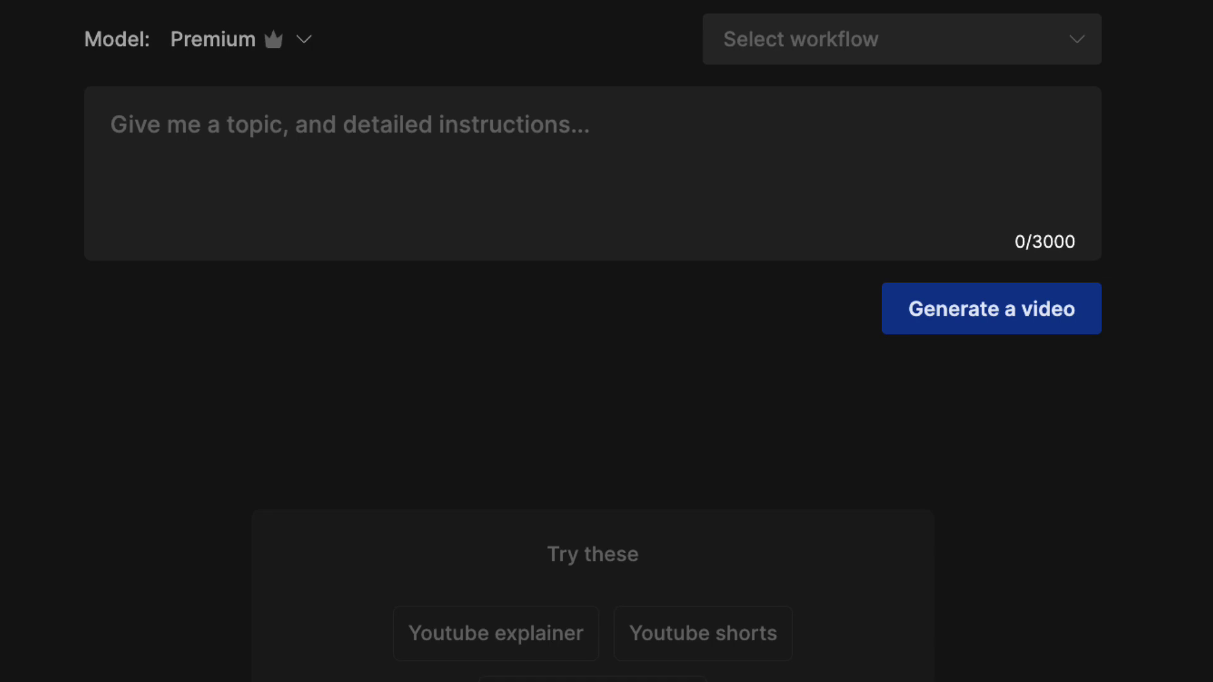
Step: Paste the pancake tutorial topic, choose the Youtube explainer workflow and view its duration choices
click(161, 122)
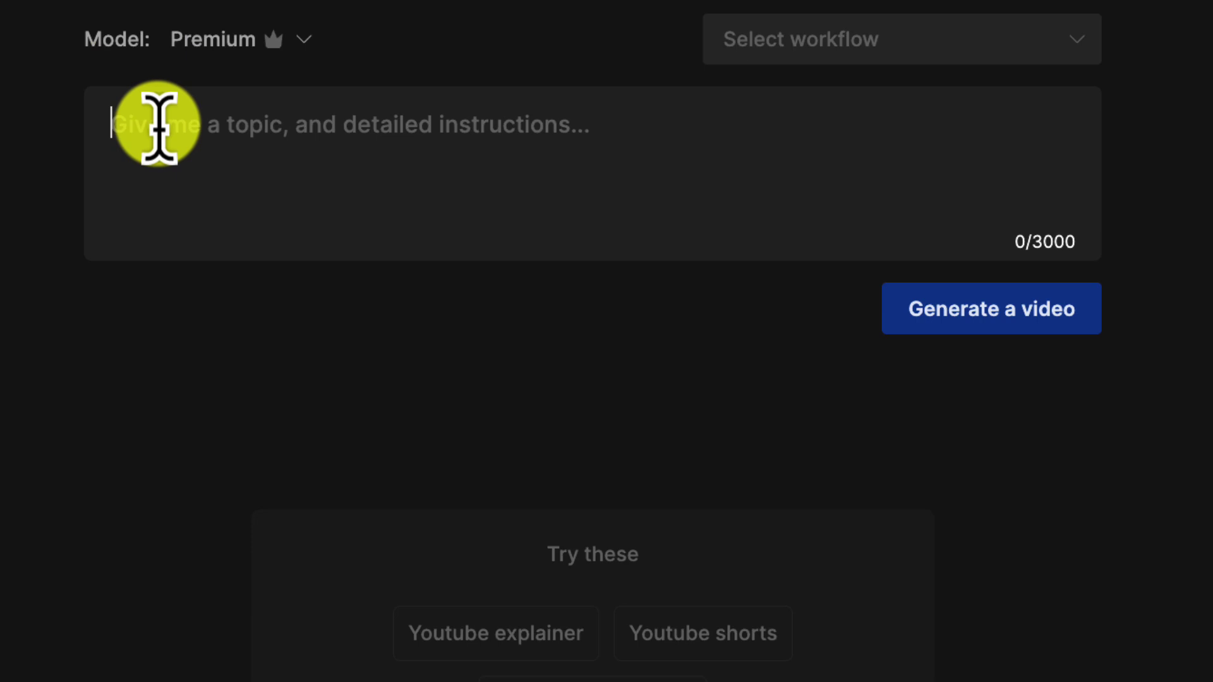
text(Tutorial for making pancakes from scratch)
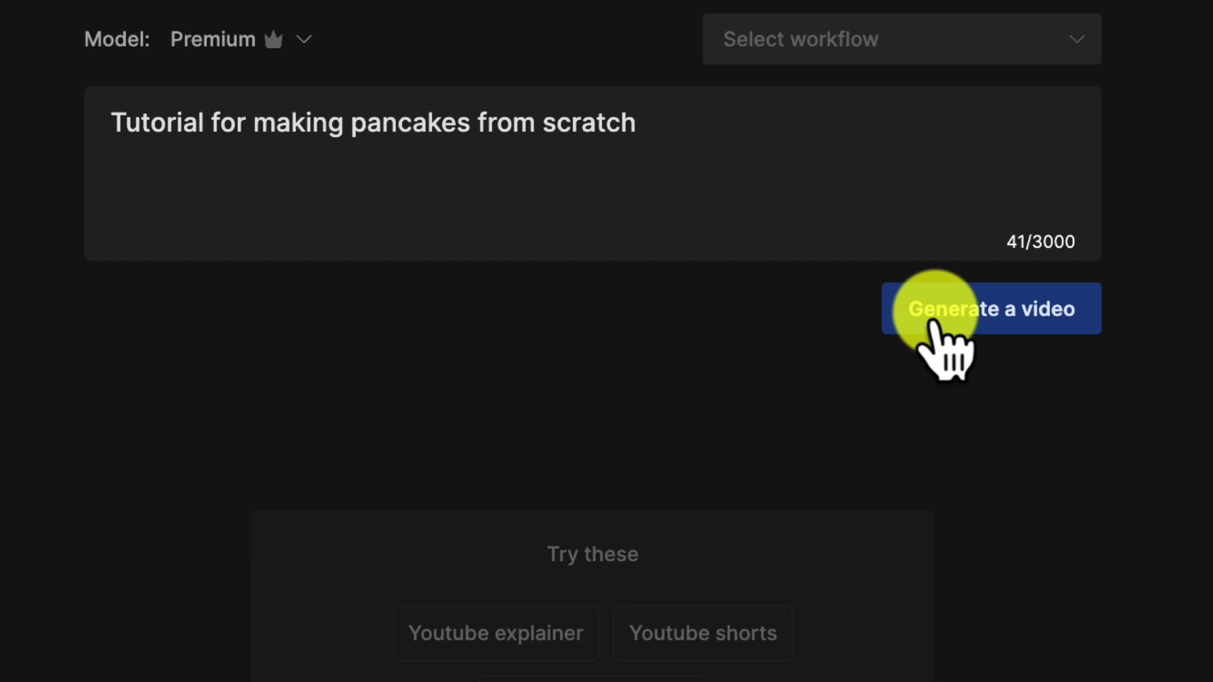
click(1074, 39)
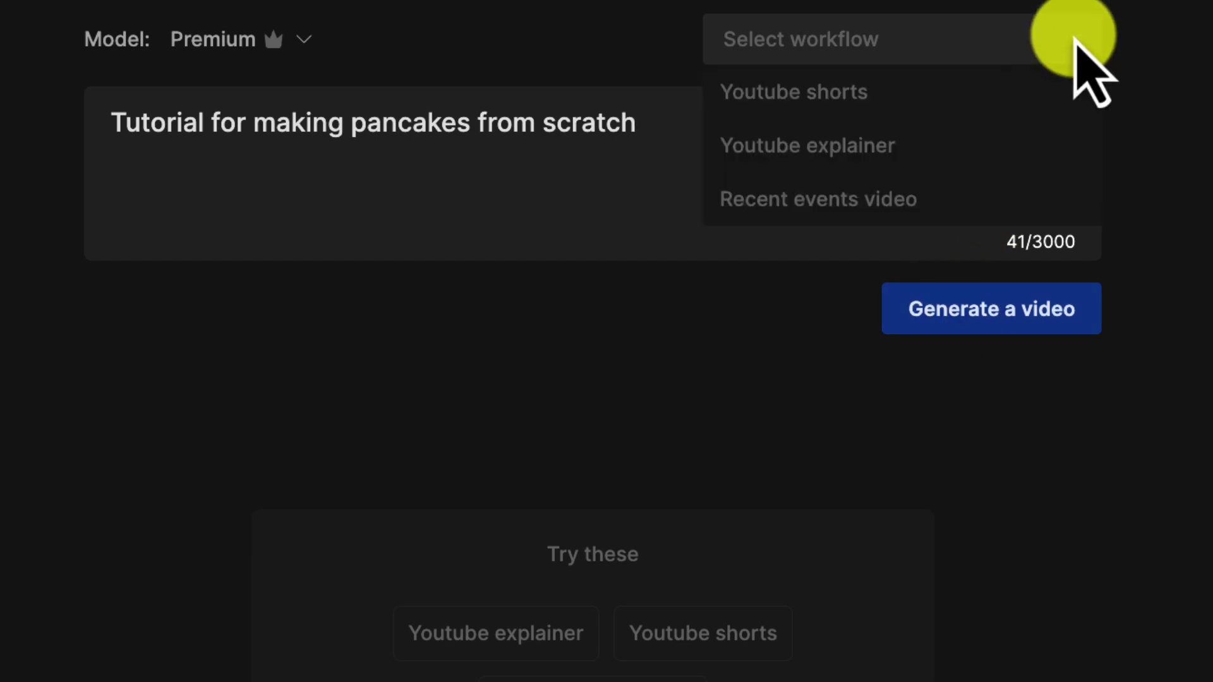
click(1023, 152)
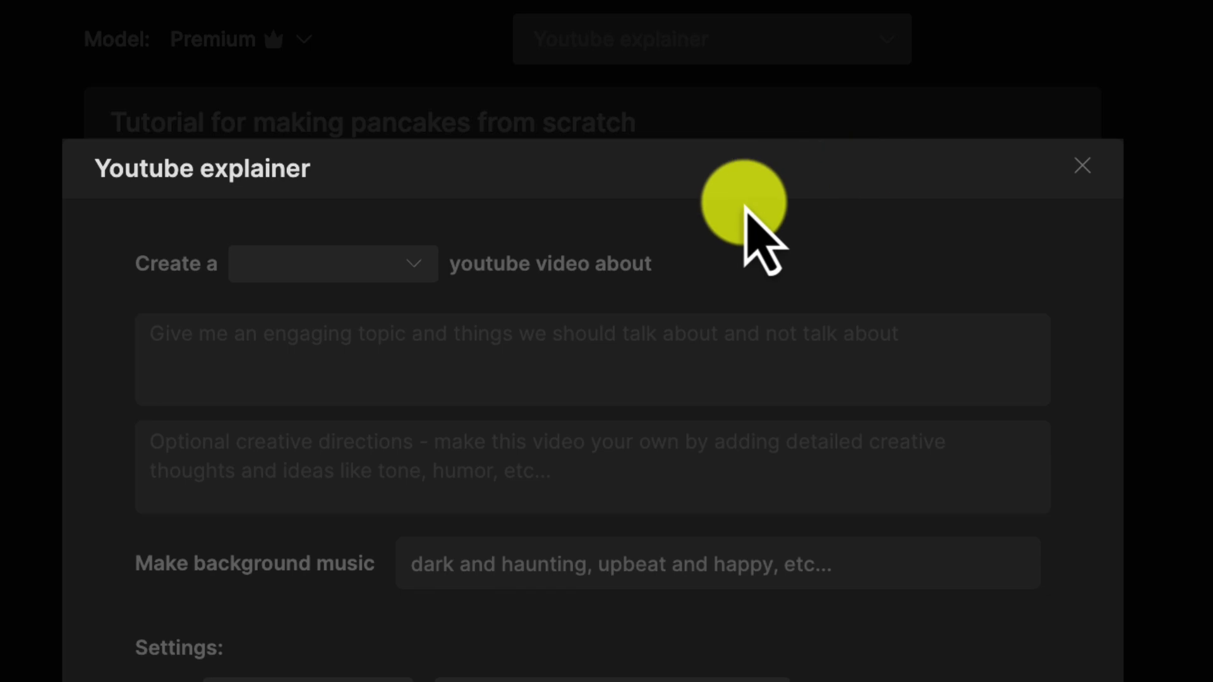
click(422, 268)
scroll(422, 253, down, 5)
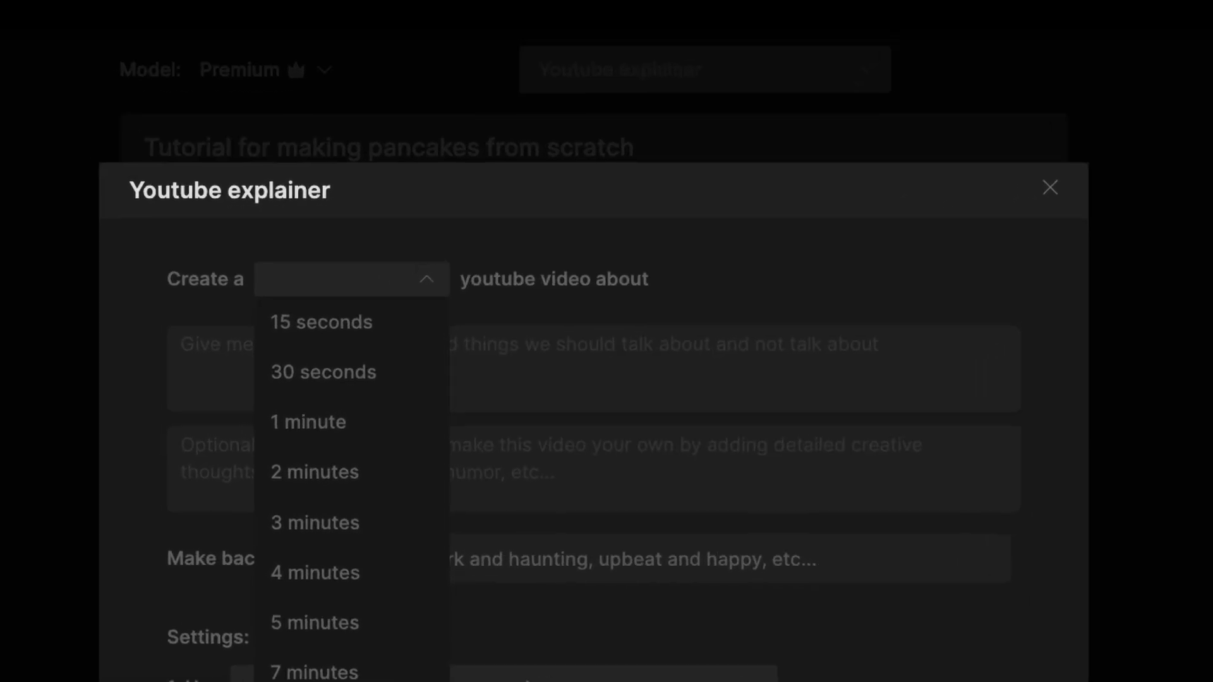
Step: Drop the explainer setup and start a Youtube shorts workflow with the topic 'workout for veiny arms'
click(1050, 188)
click(1050, 187)
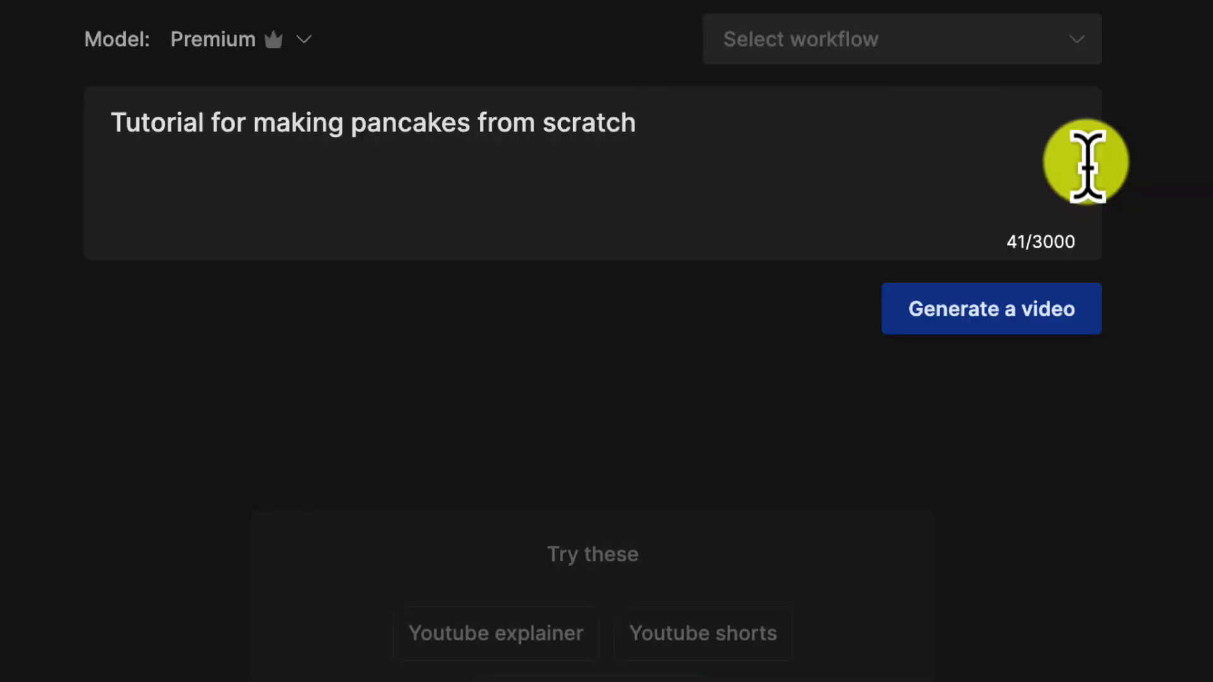
click(1046, 50)
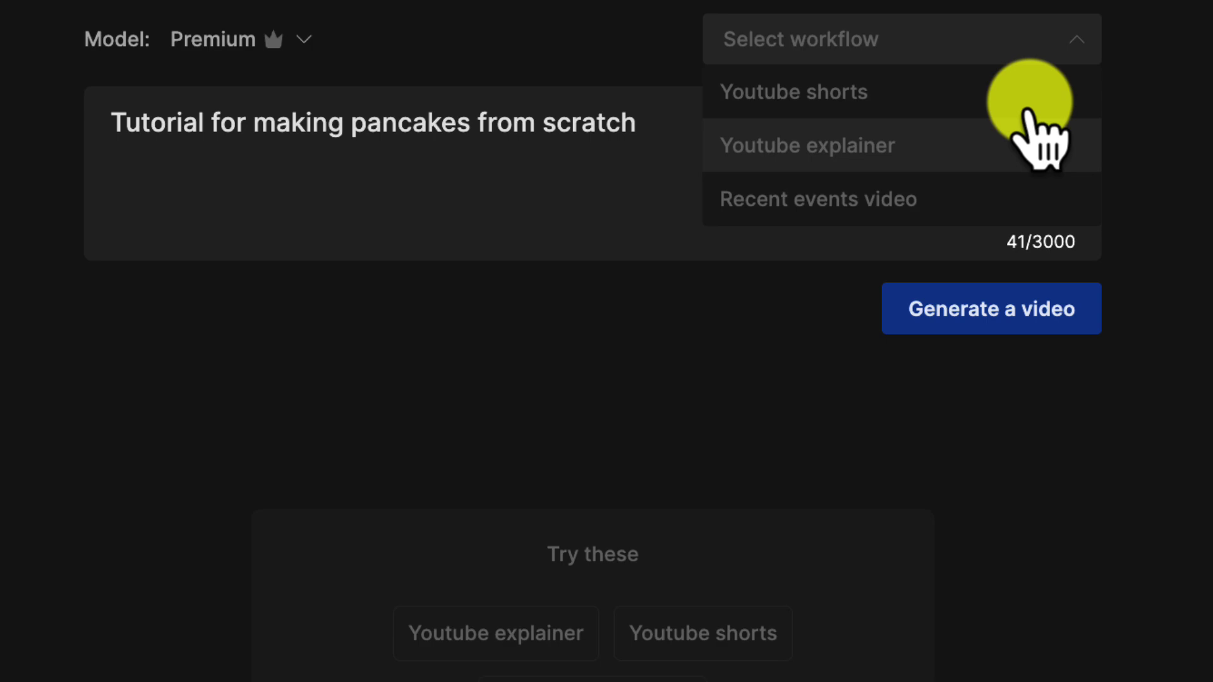
click(1027, 111)
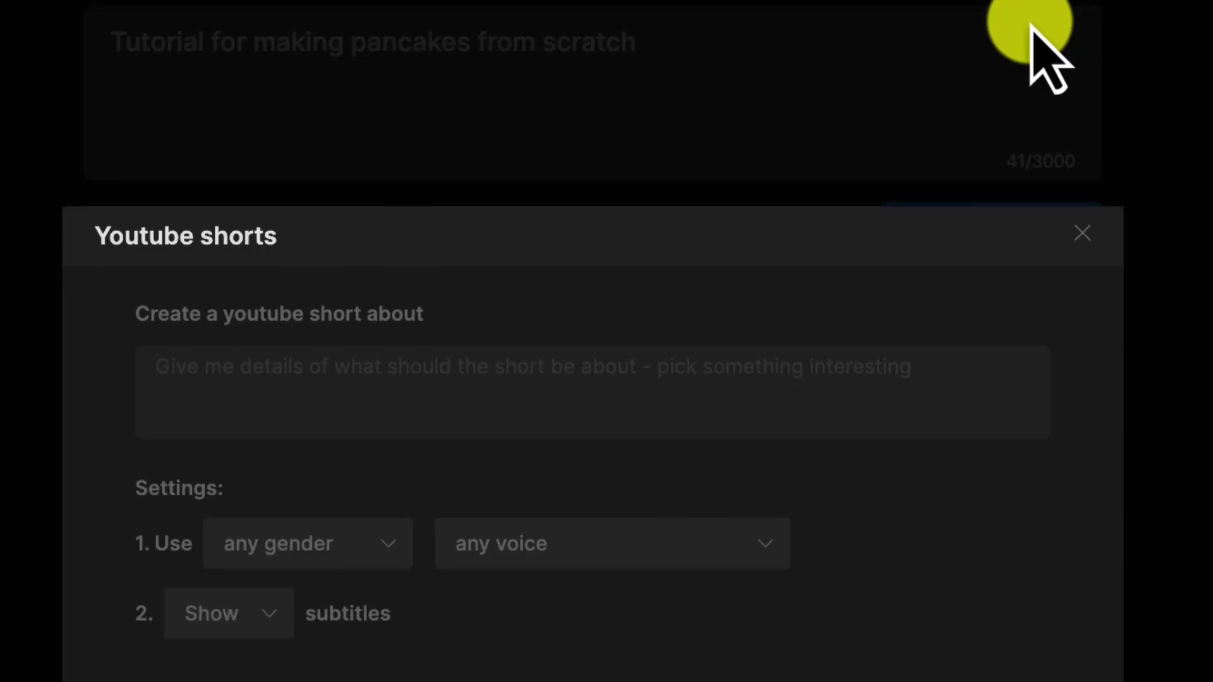
click(865, 224)
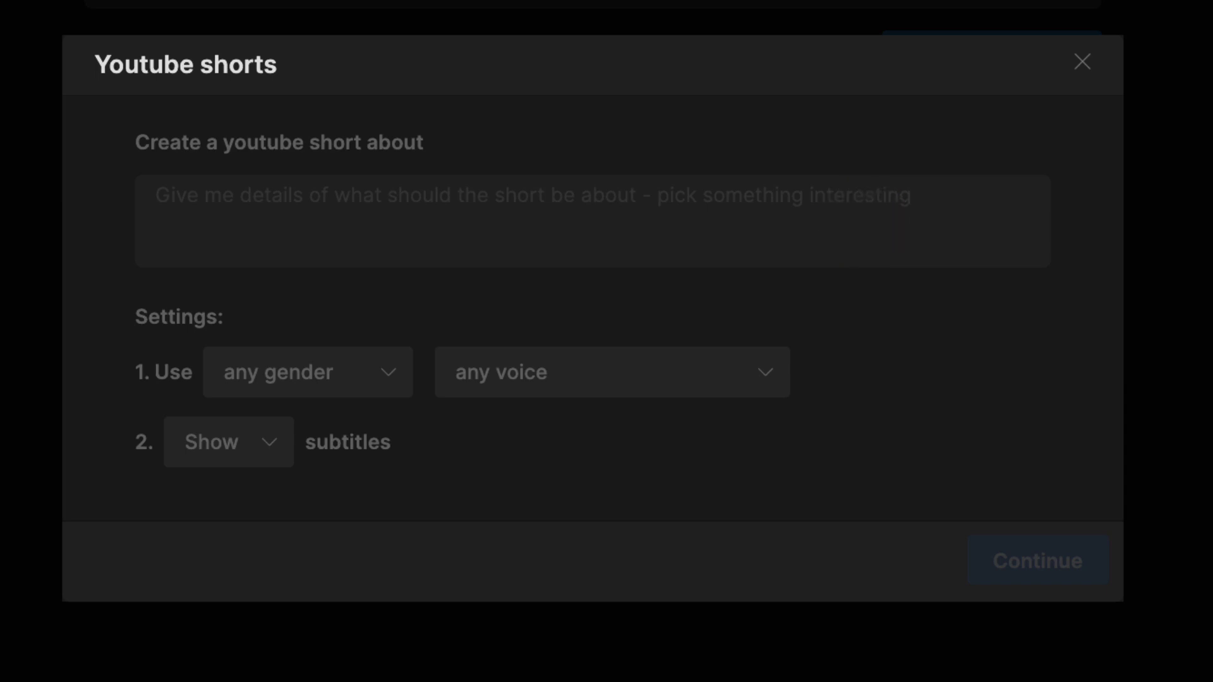
text(workout for veiny arms)
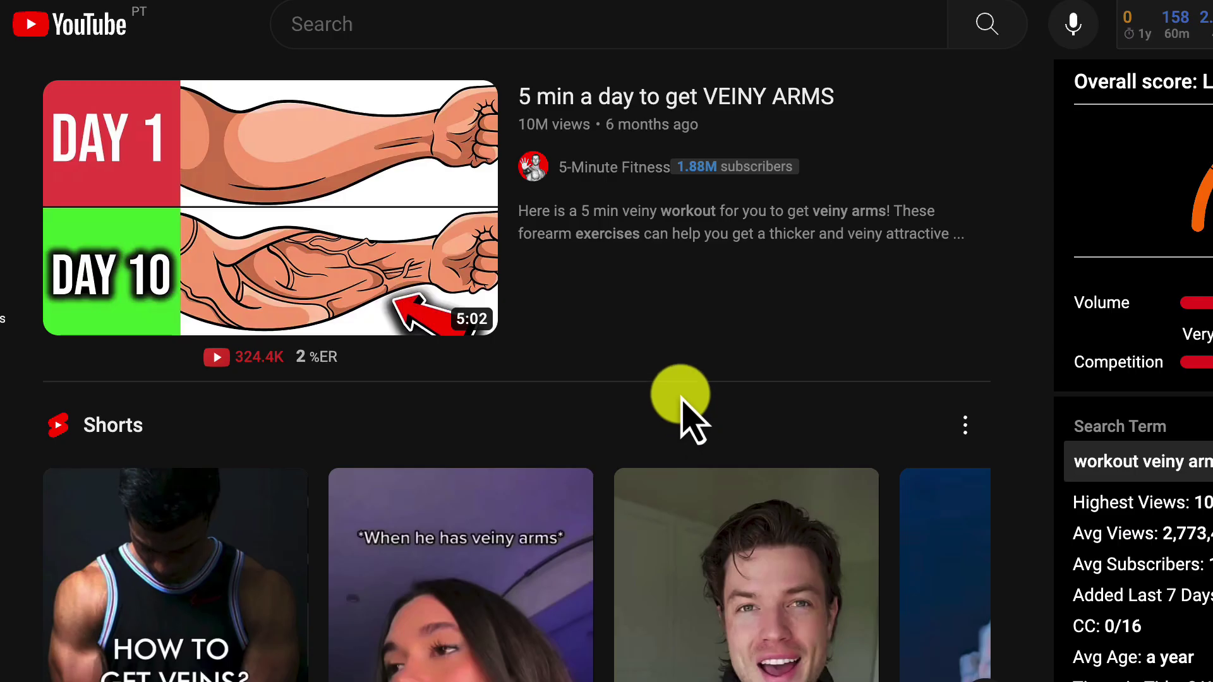
mouse_move(564, 152)
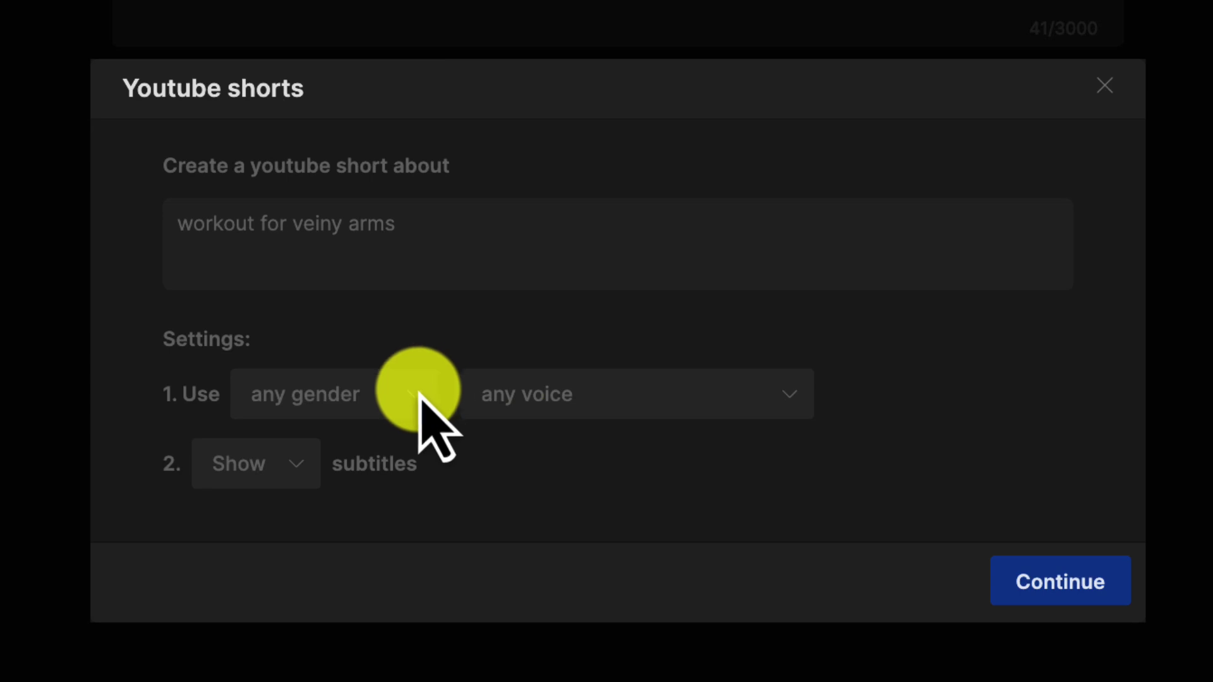
Step: Set the narrator to 'a male' with a 'clear American voice', keeping subtitles on Show
click(417, 392)
click(372, 502)
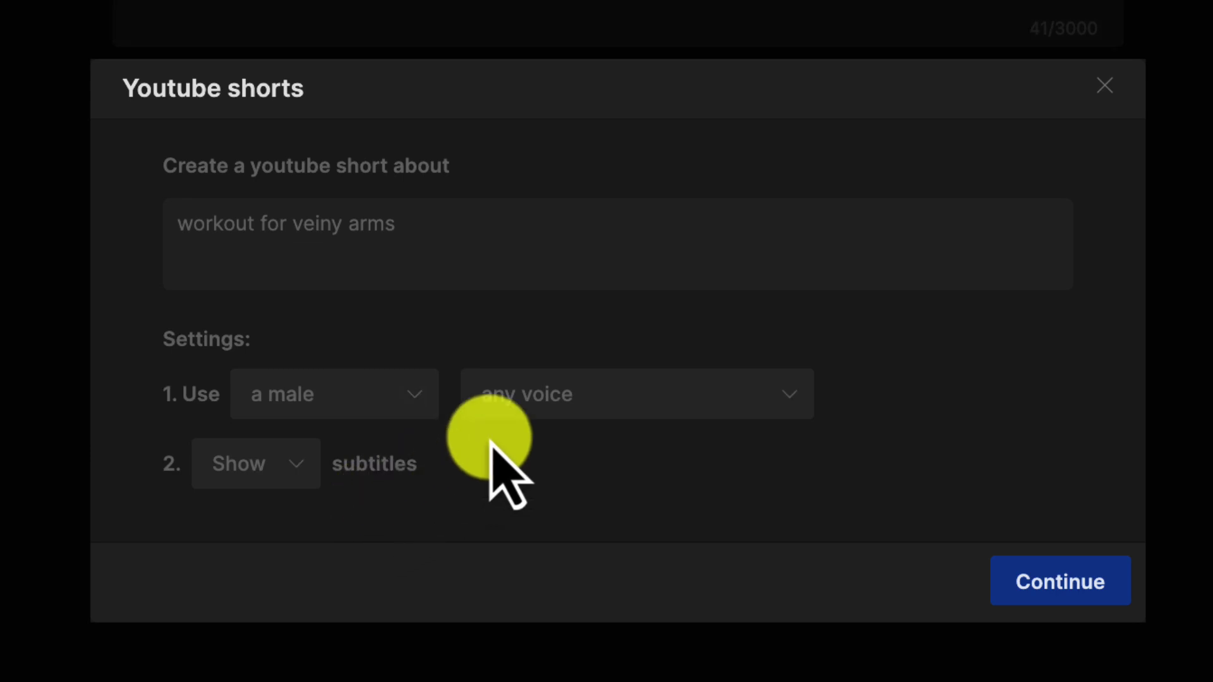
click(569, 398)
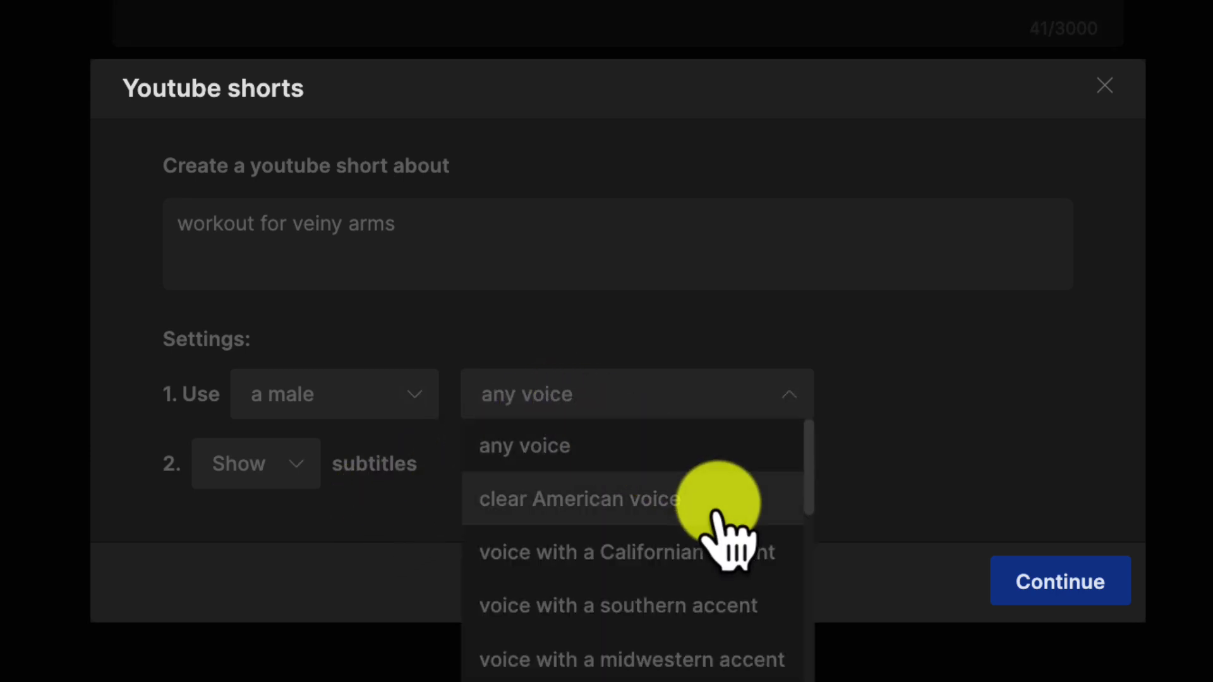
scroll(716, 514, down, 8)
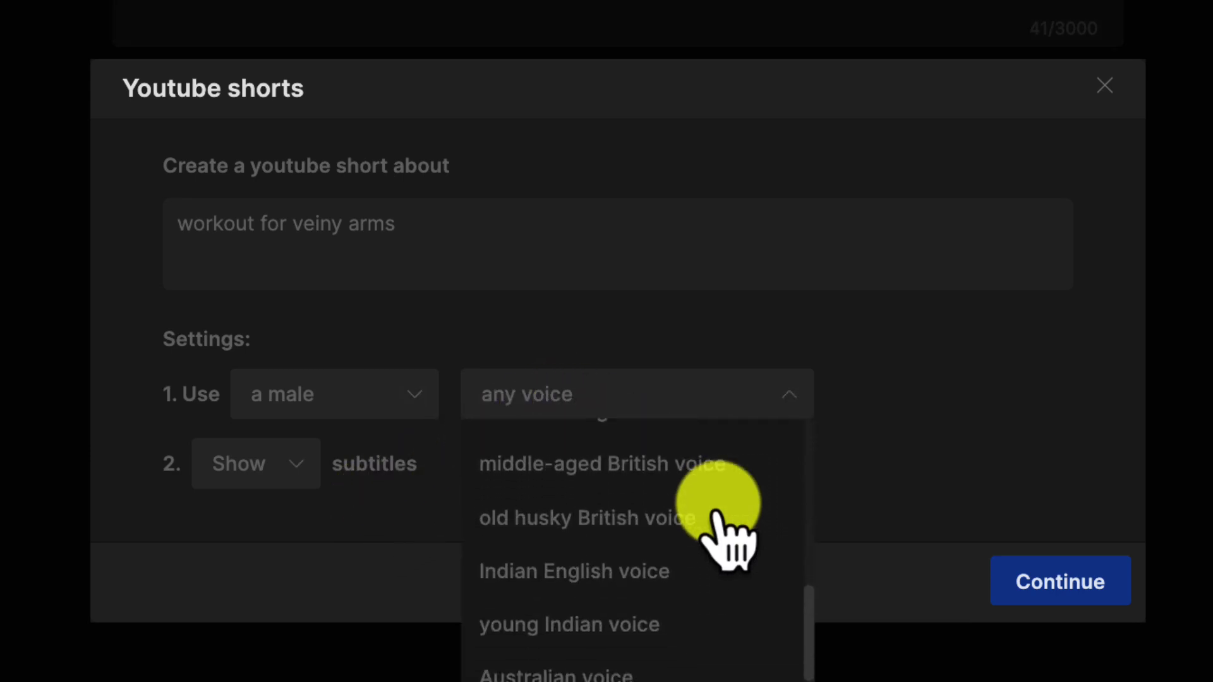
scroll(717, 515, up, 8)
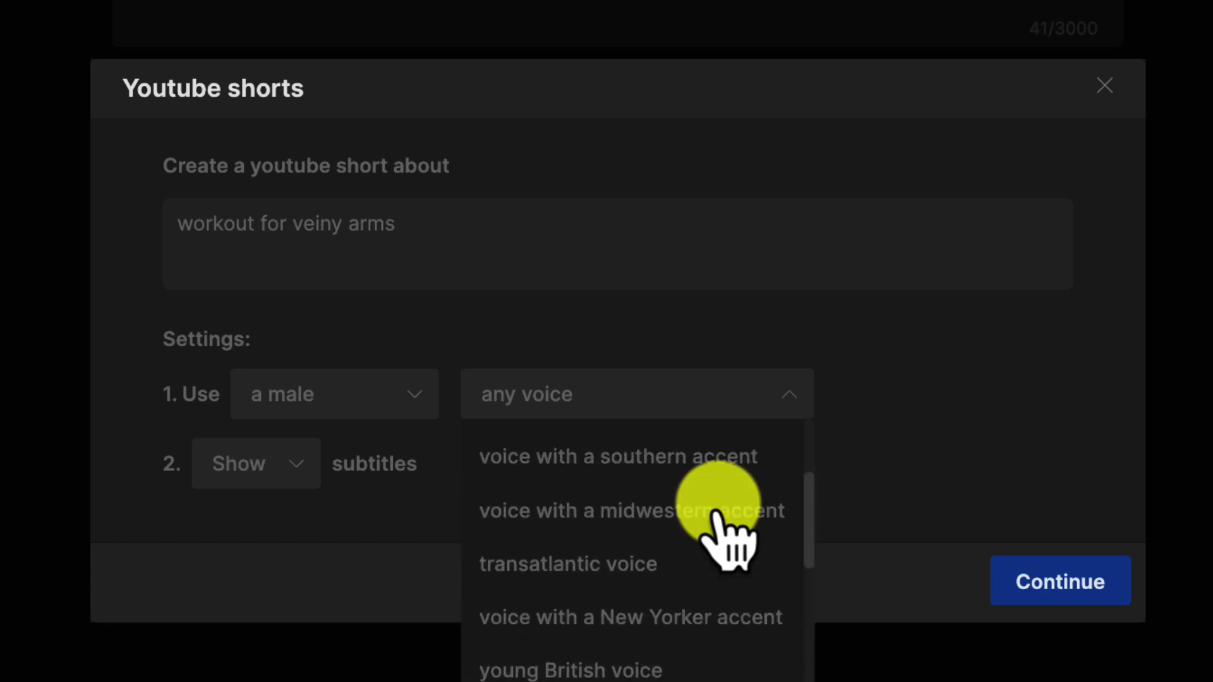
click(632, 499)
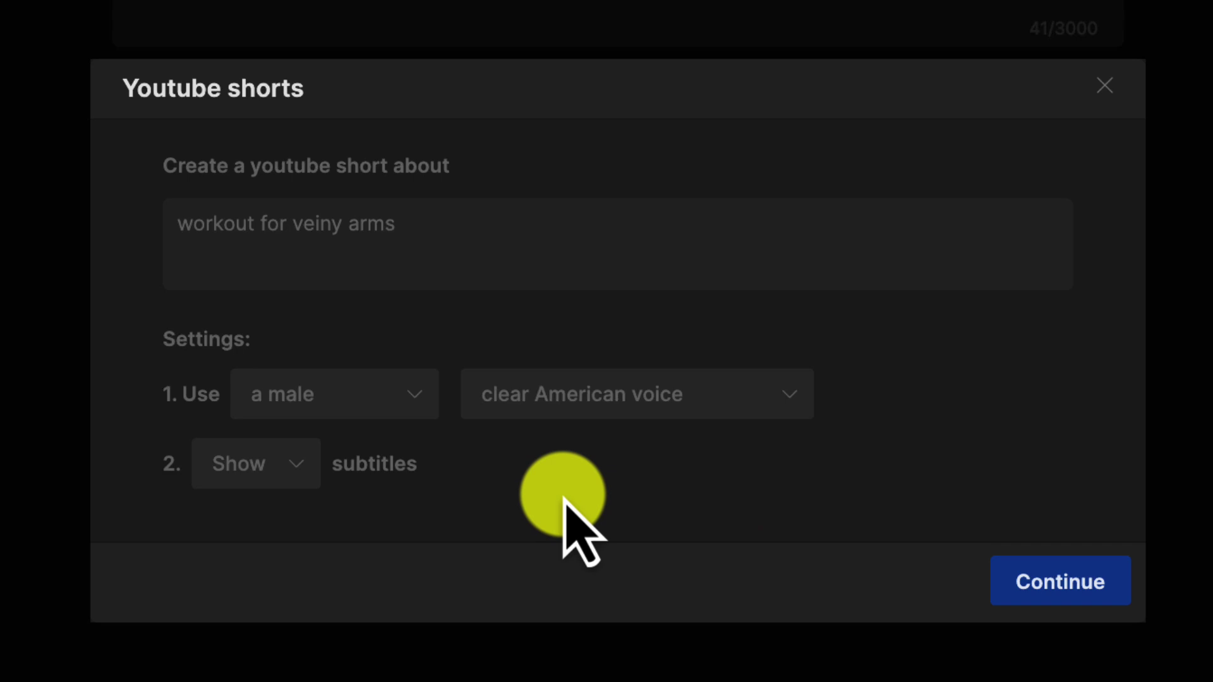
click(290, 480)
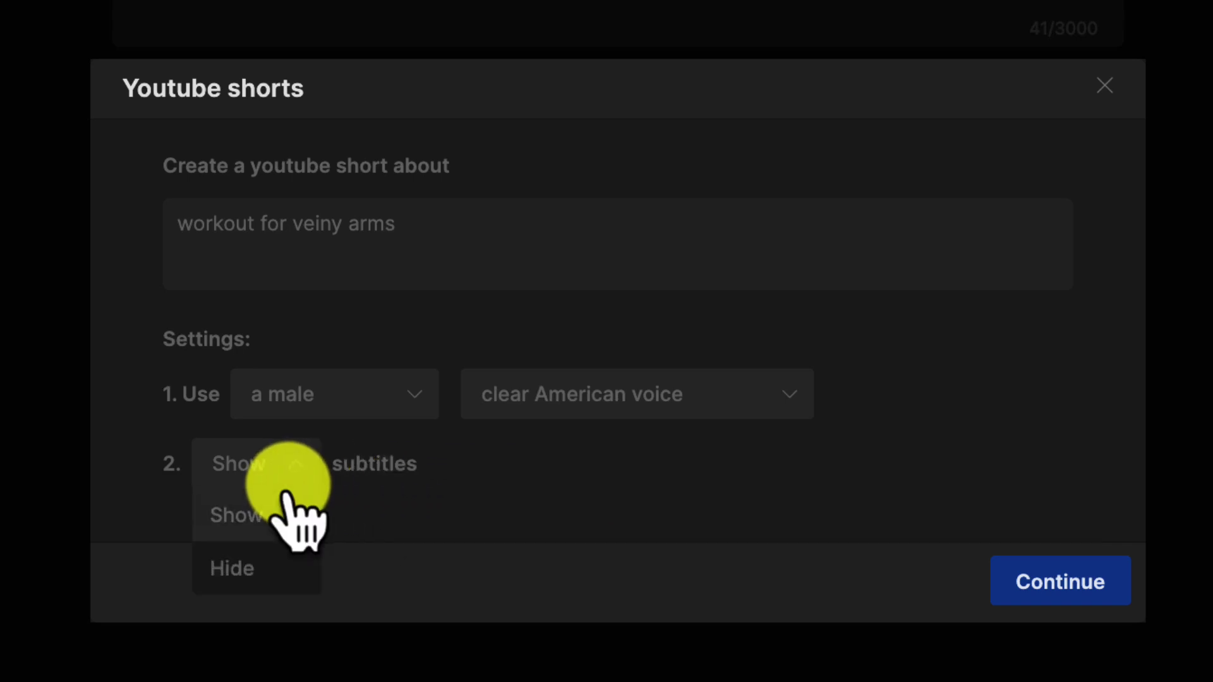
click(285, 517)
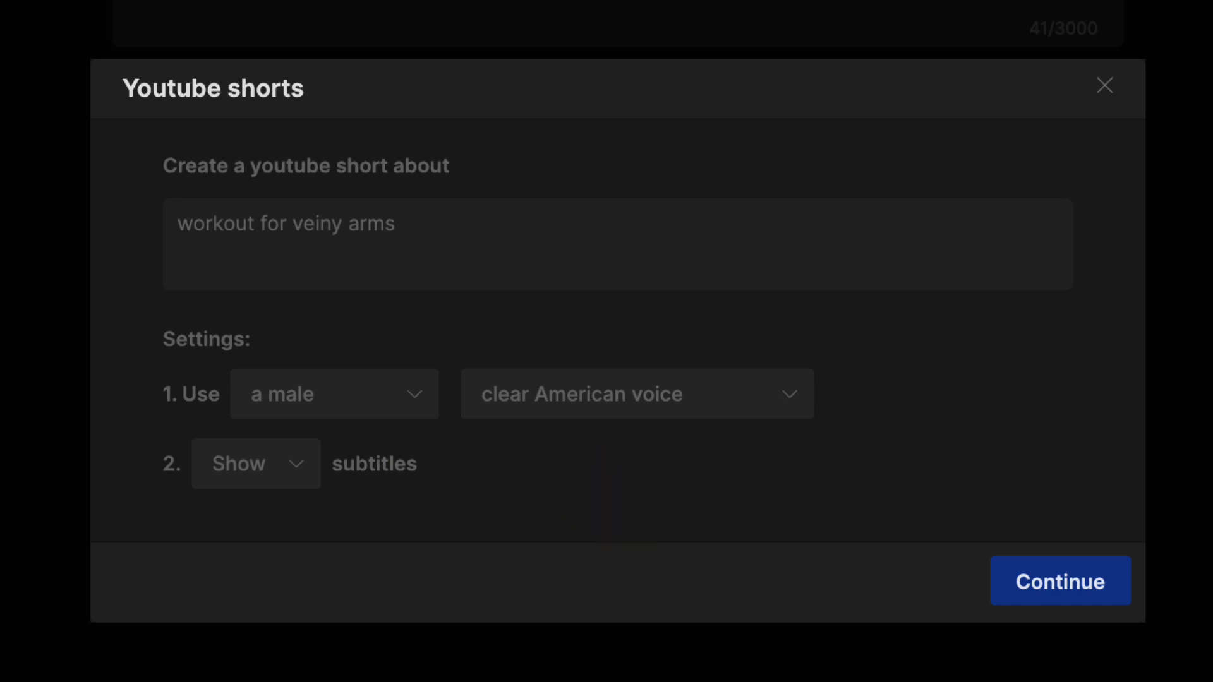
Step: Confirm the shorts setup, keeping Fitness Enthusiasts, Minimalist Modern and Youtube Shorts, and generate
click(1067, 588)
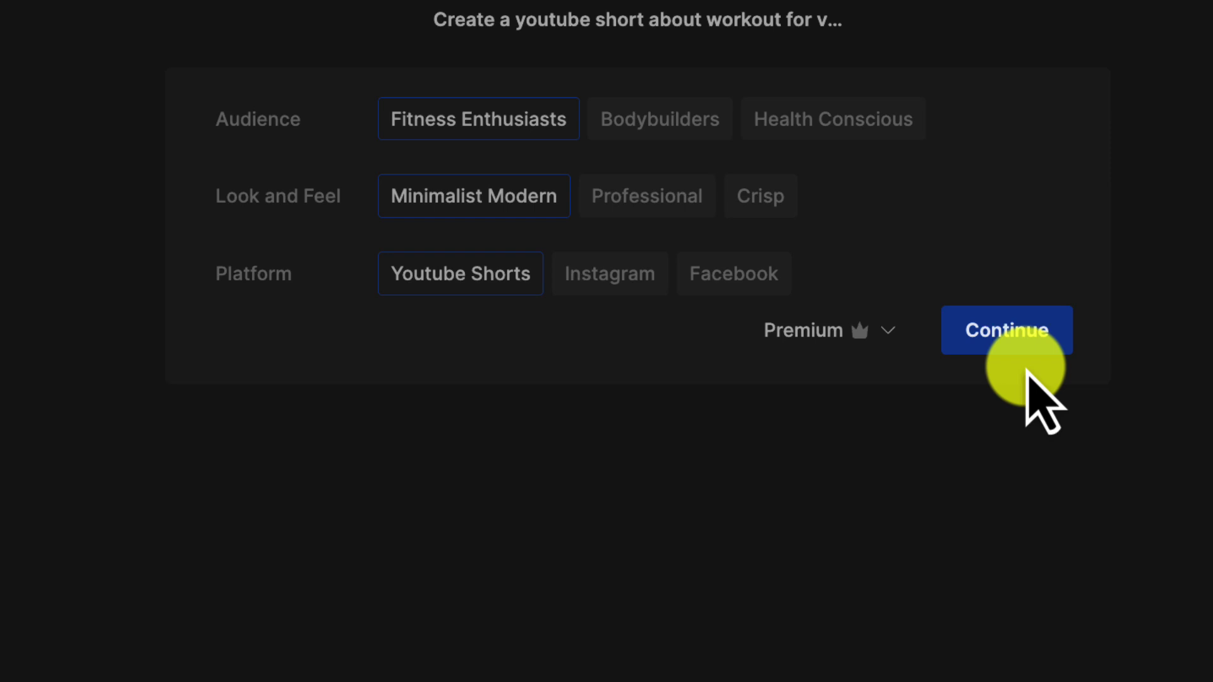
click(1024, 338)
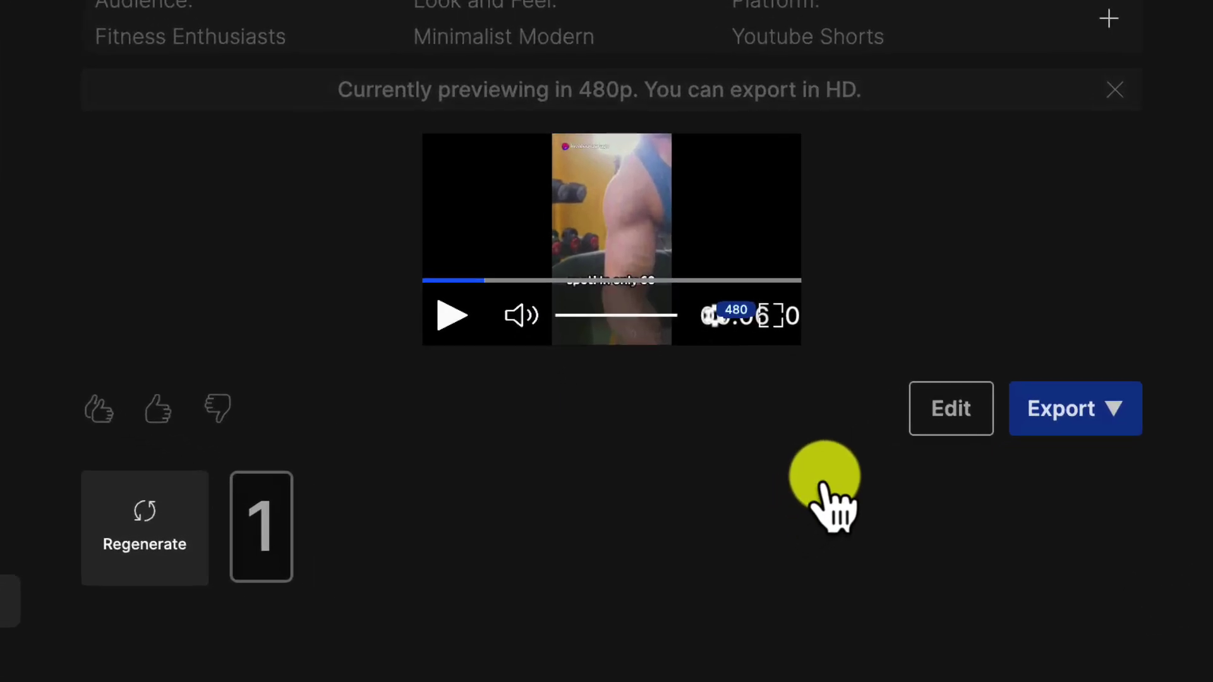
Step: Enter editing mode and ask the AI to 'make music more upbeat', previewing the result
click(950, 409)
click(731, 464)
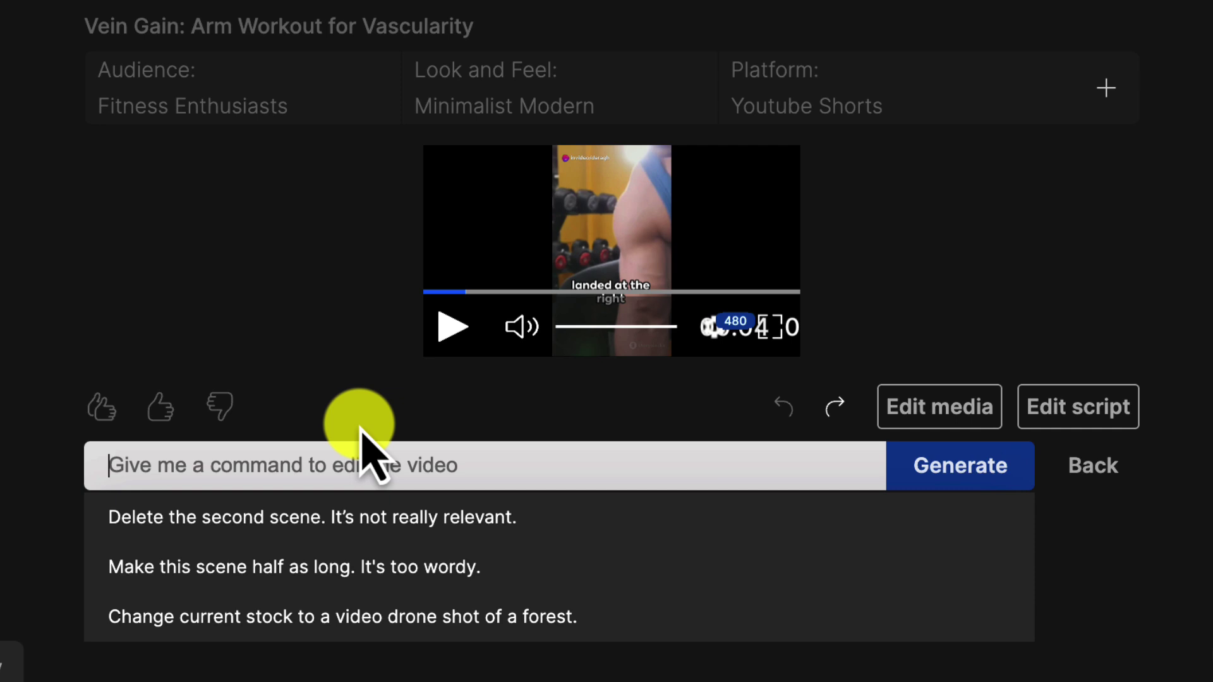
click(440, 332)
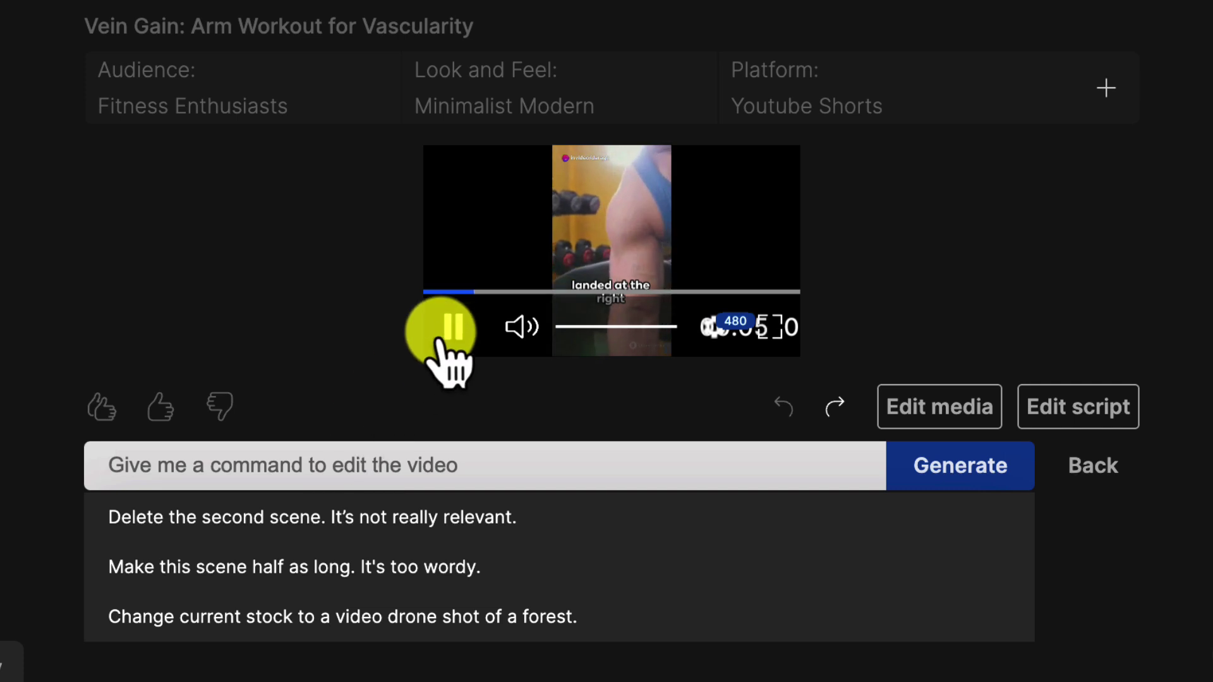
click(453, 332)
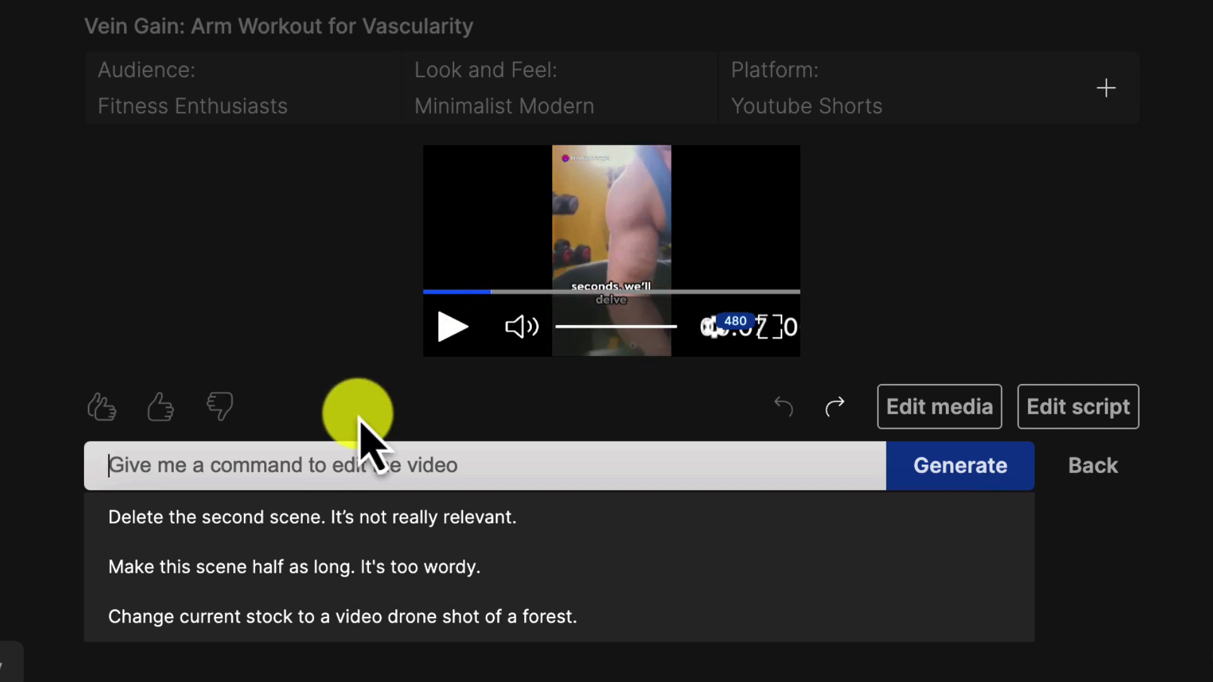
text(make music more up)
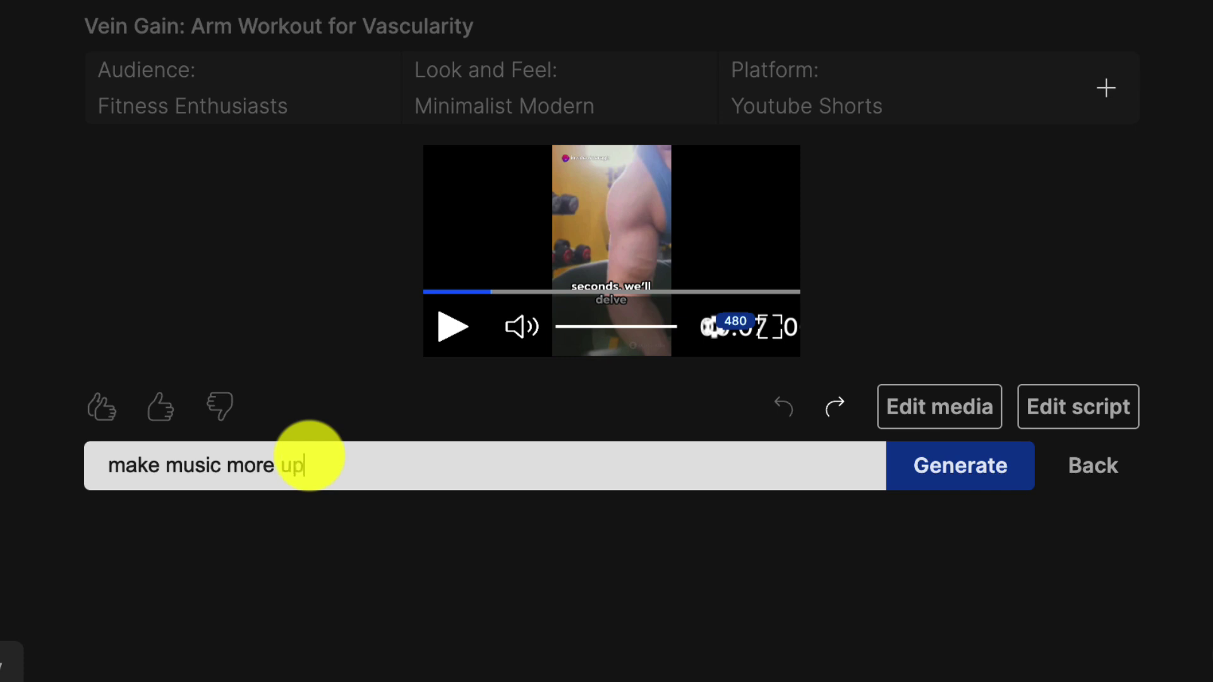
text(beat)
key(Return)
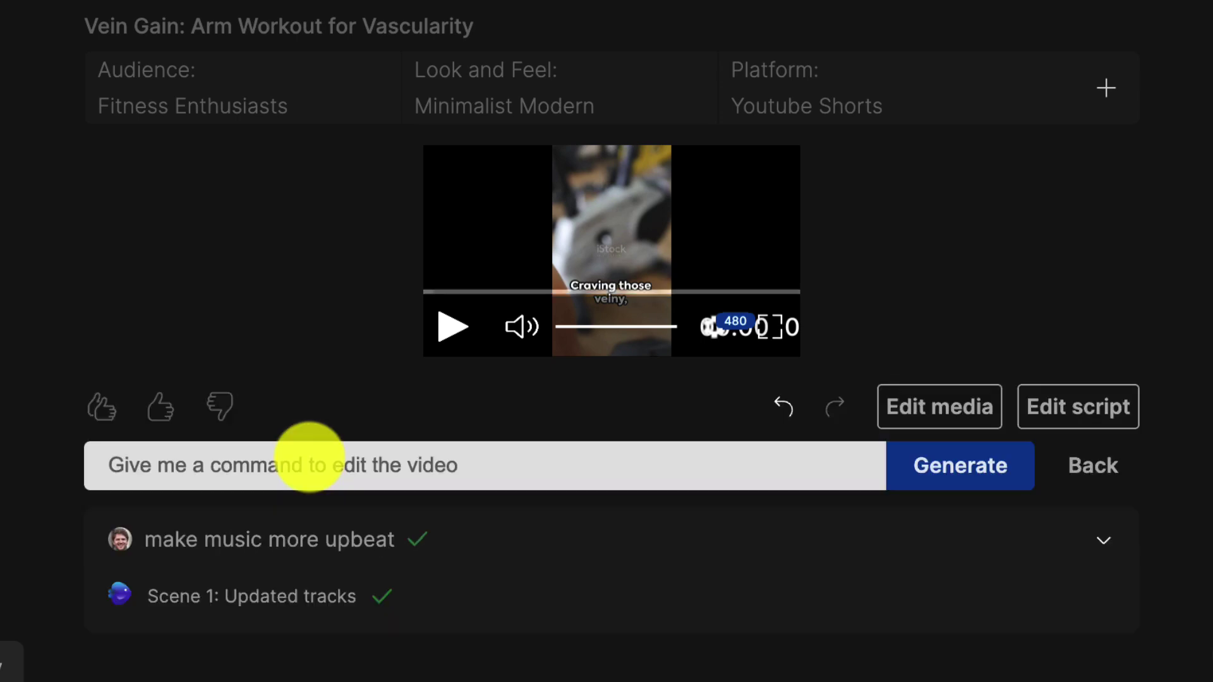
click(452, 326)
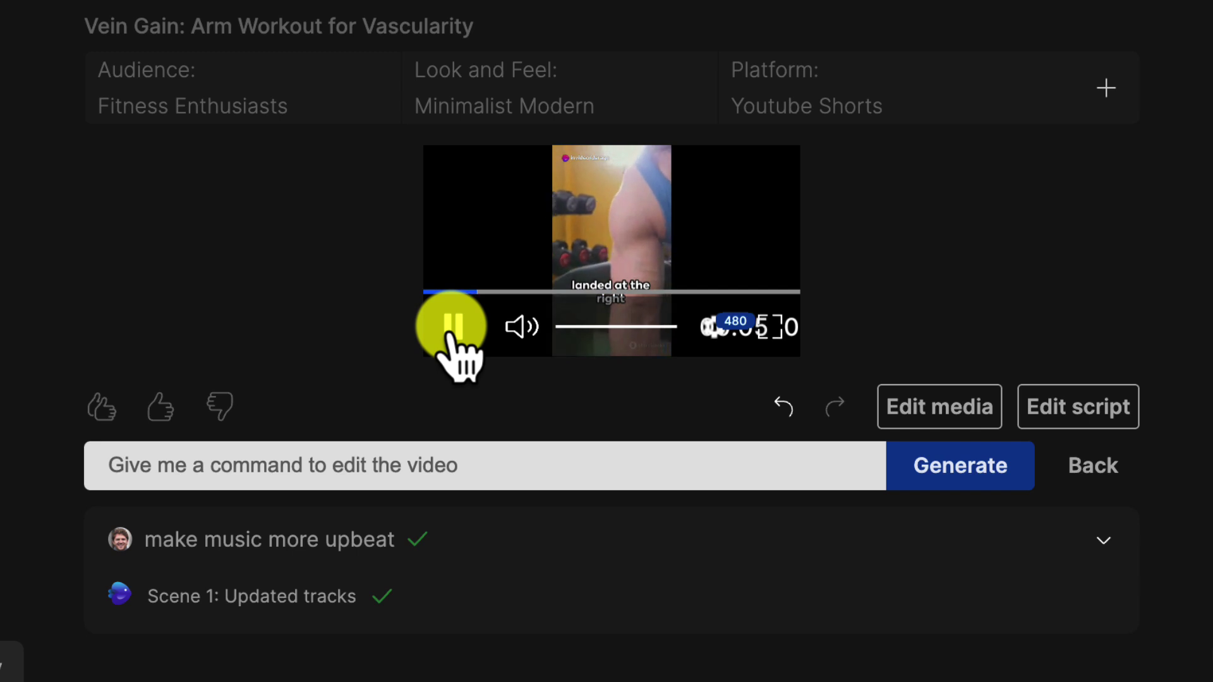
click(451, 326)
Step: Request 'increase music volume' and then a deeper male voiceover, previewing each change
click(356, 463)
text(increase music volume.)
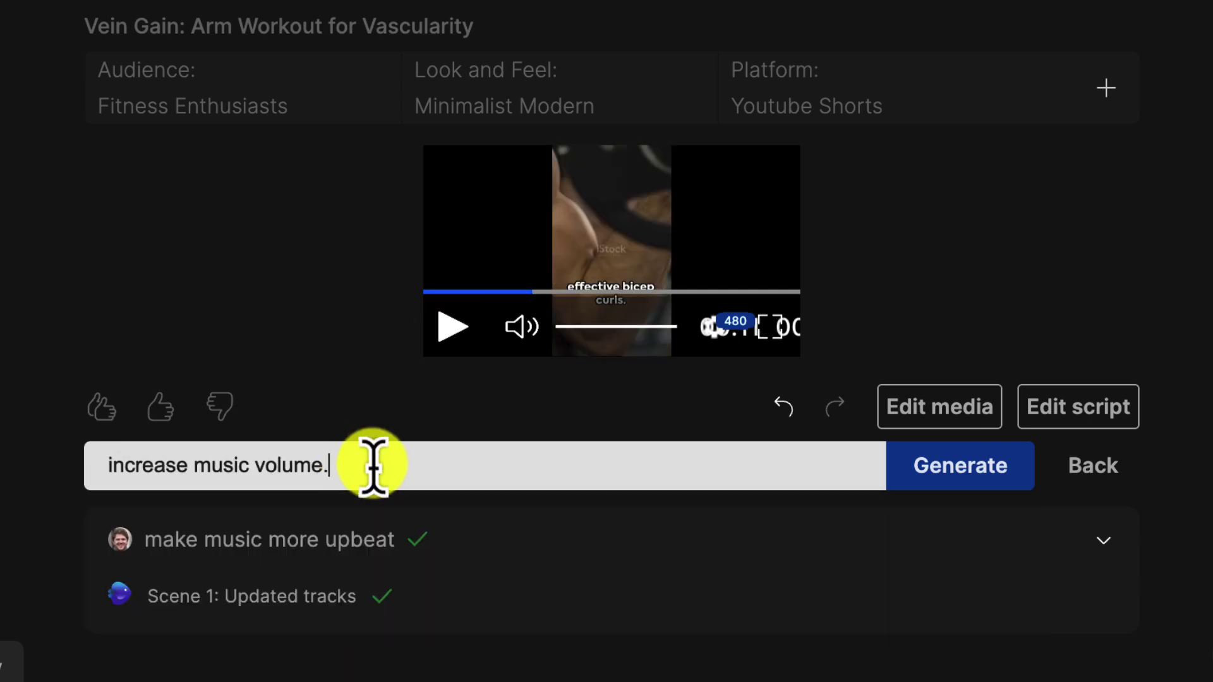
click(927, 465)
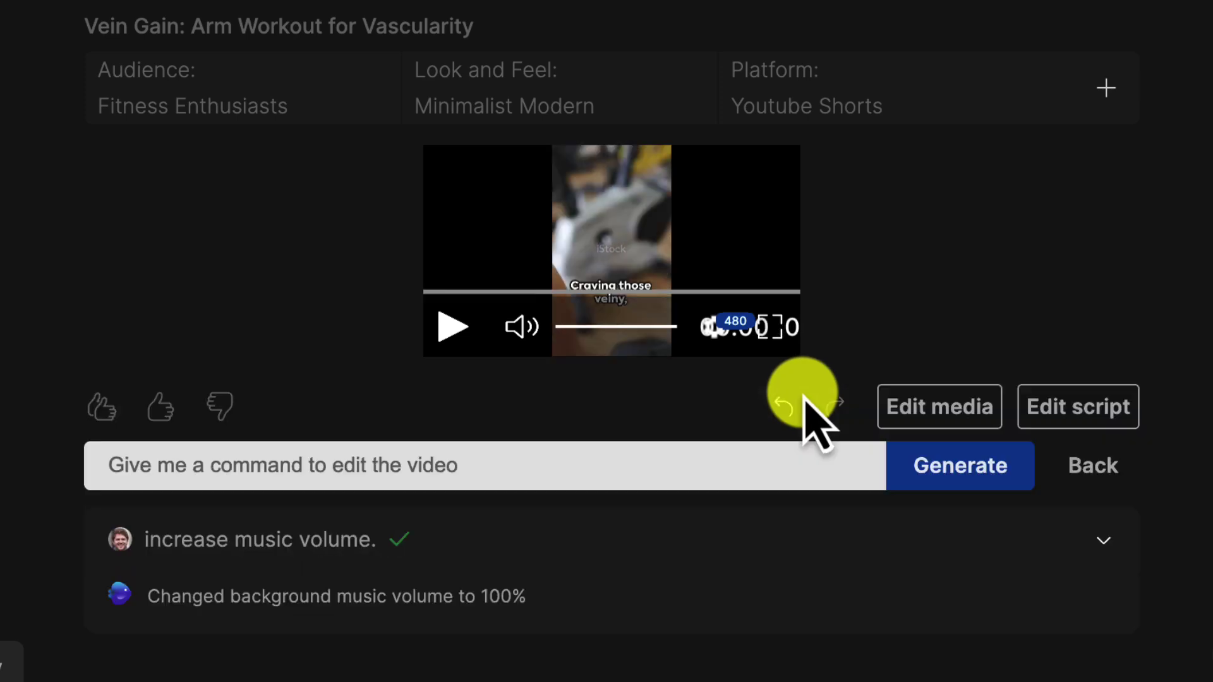
click(454, 328)
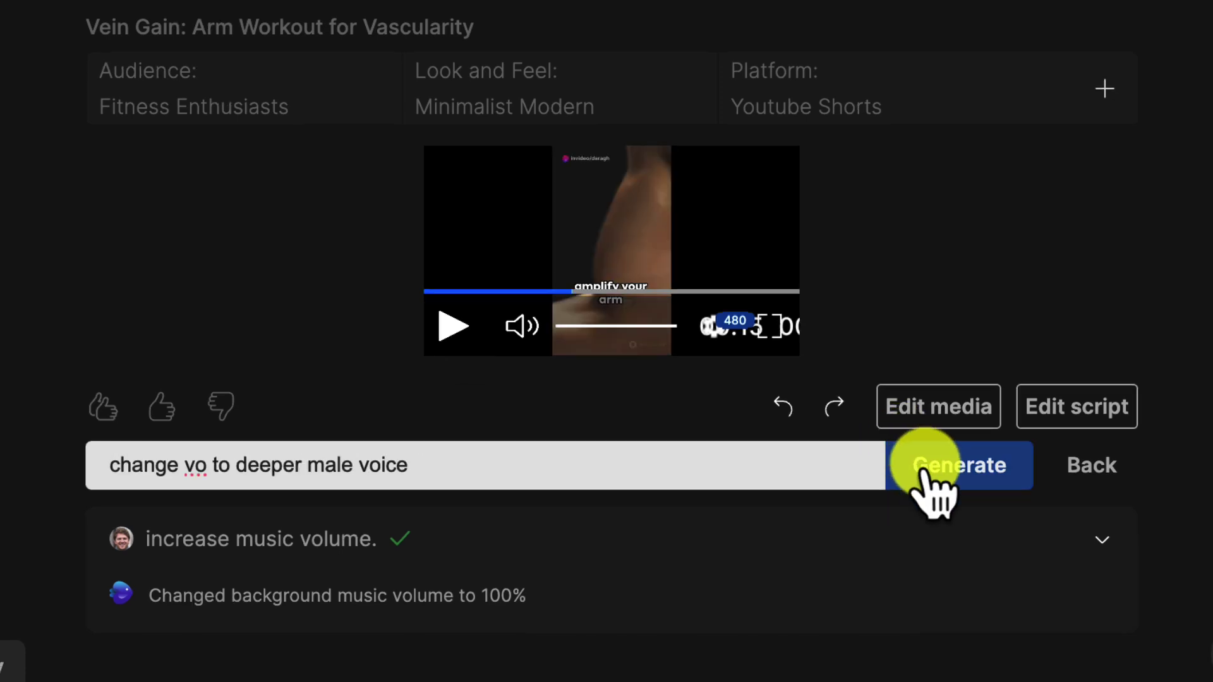
click(924, 472)
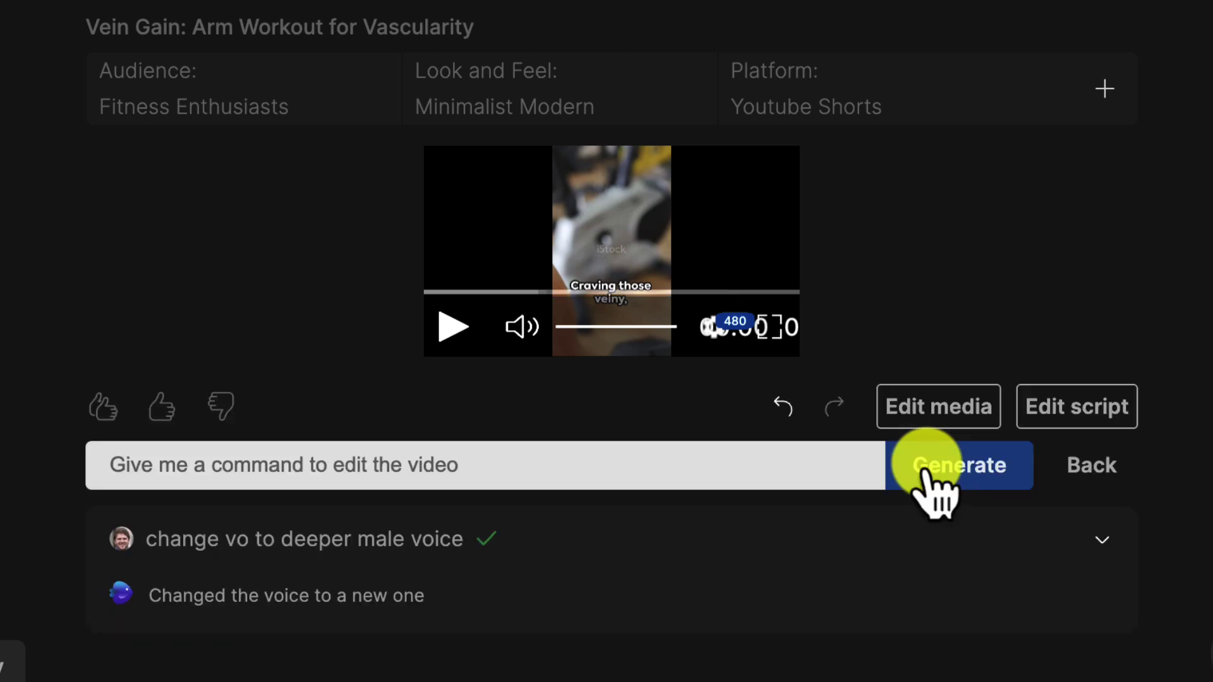
click(453, 328)
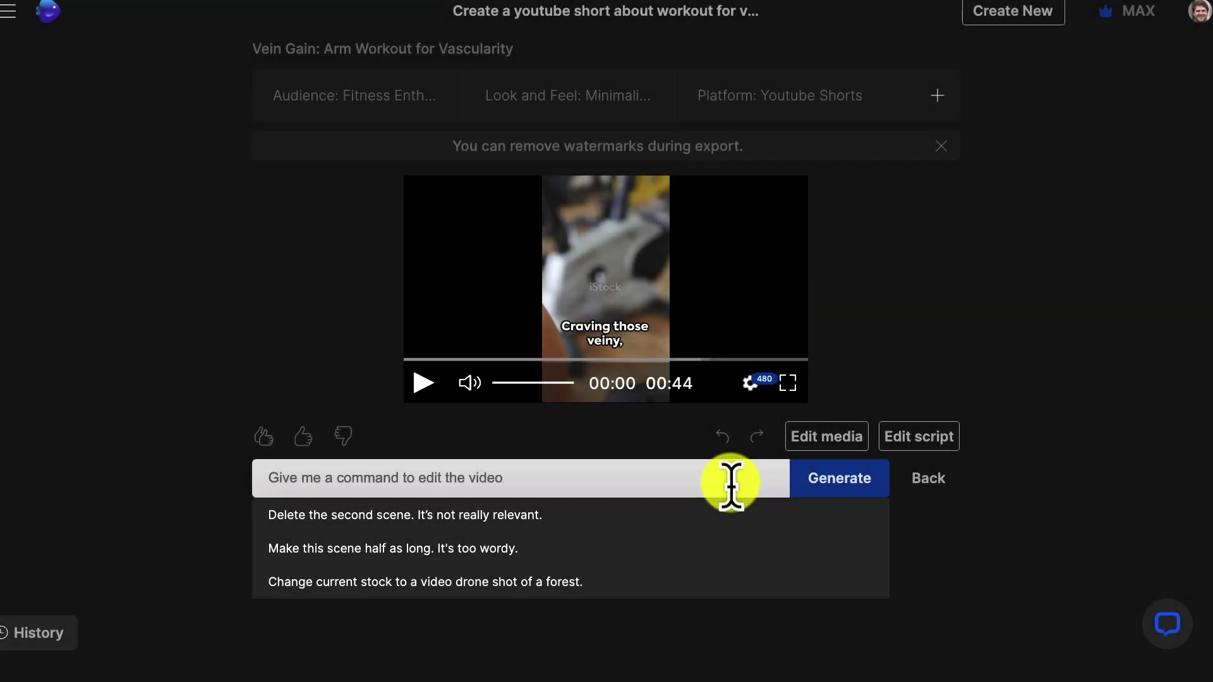
click(827, 440)
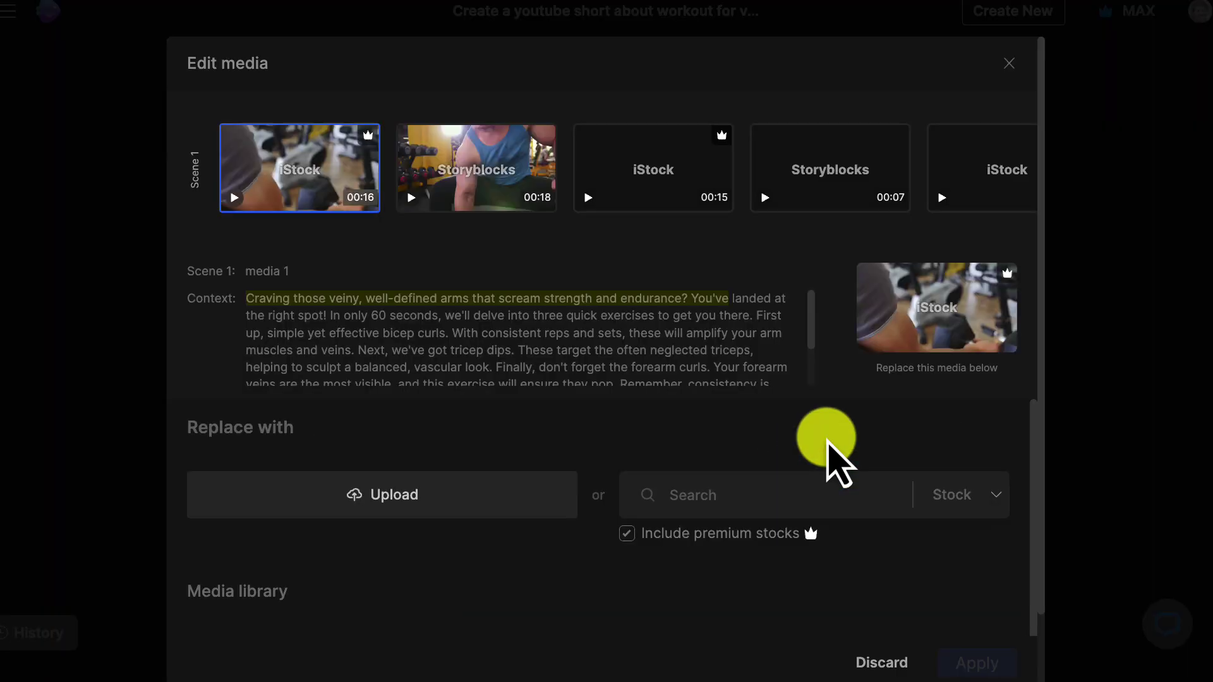
click(808, 200)
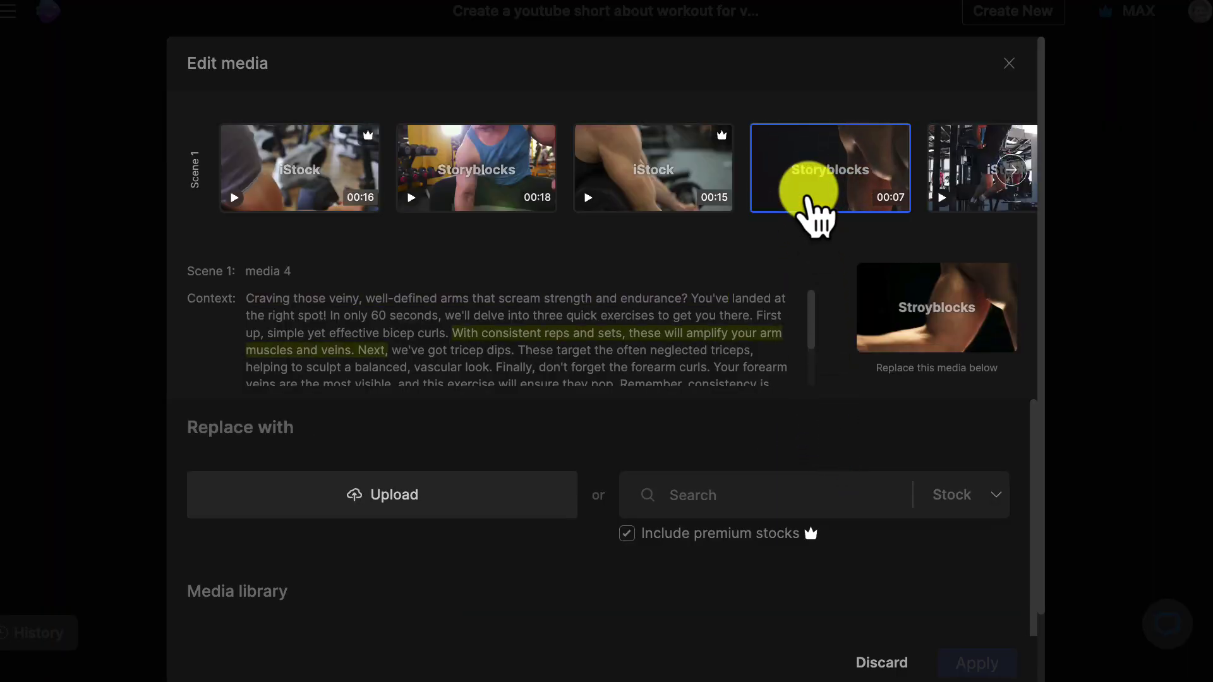
click(772, 496)
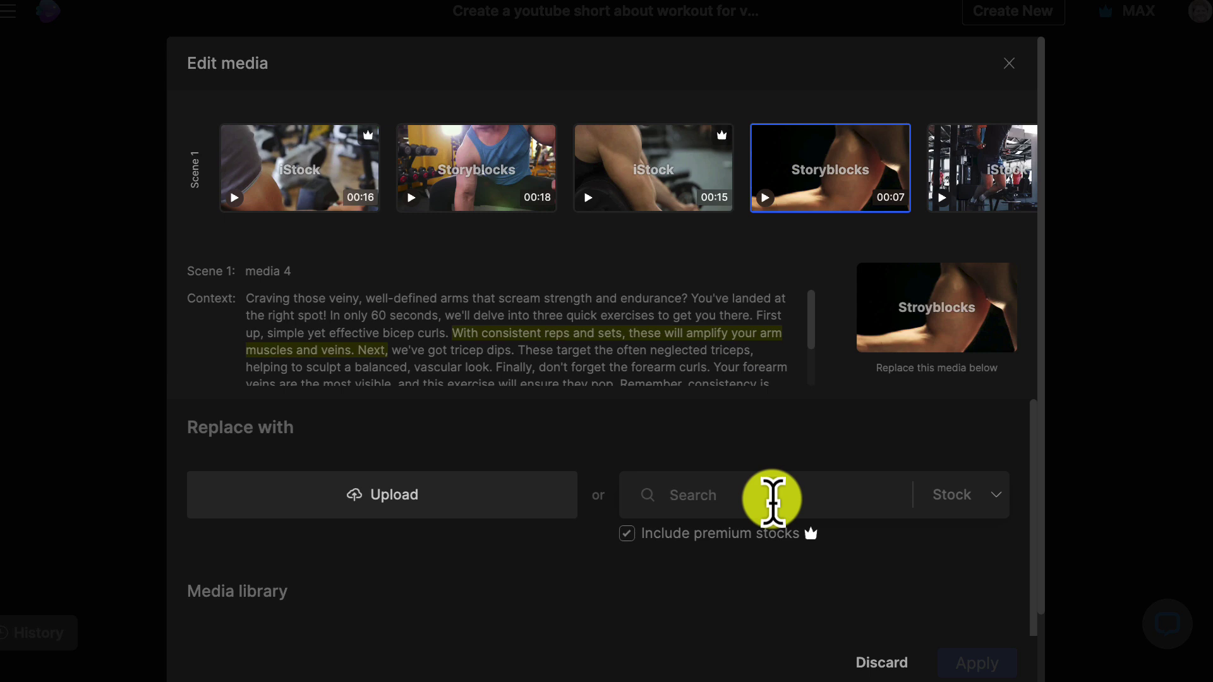
text(gym)
key(Return)
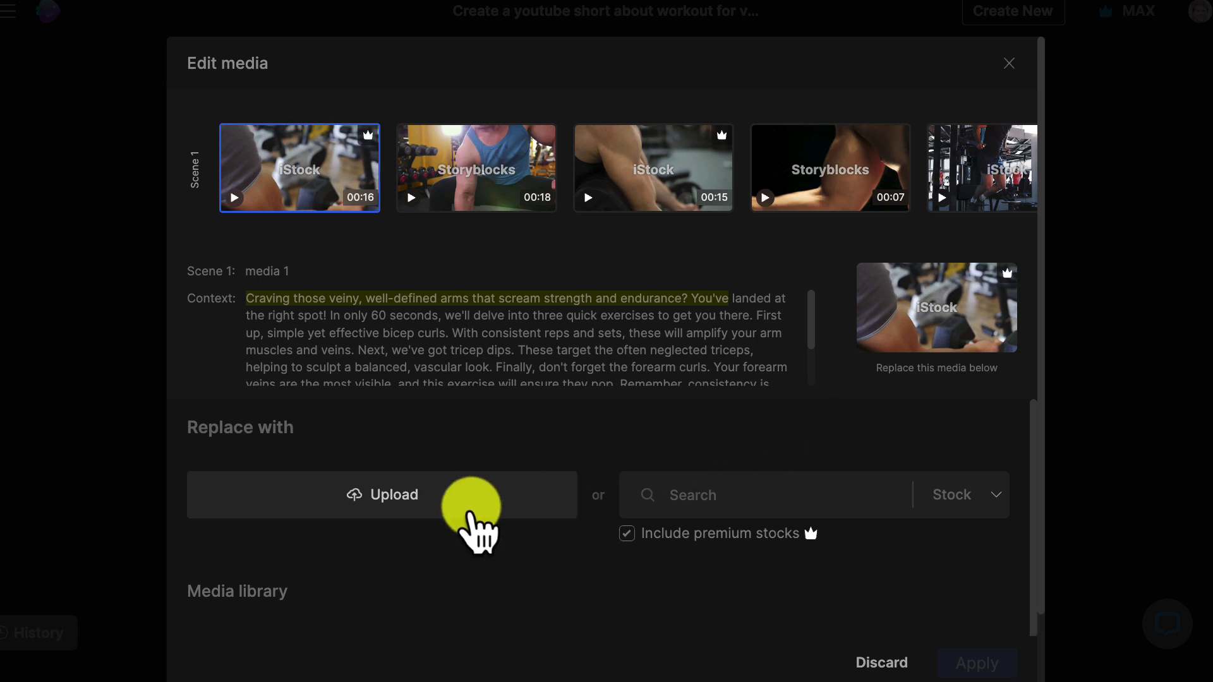
Step: Close the media editor and review the script, selecting 'often neglected triceps', then apply unchanged
click(881, 662)
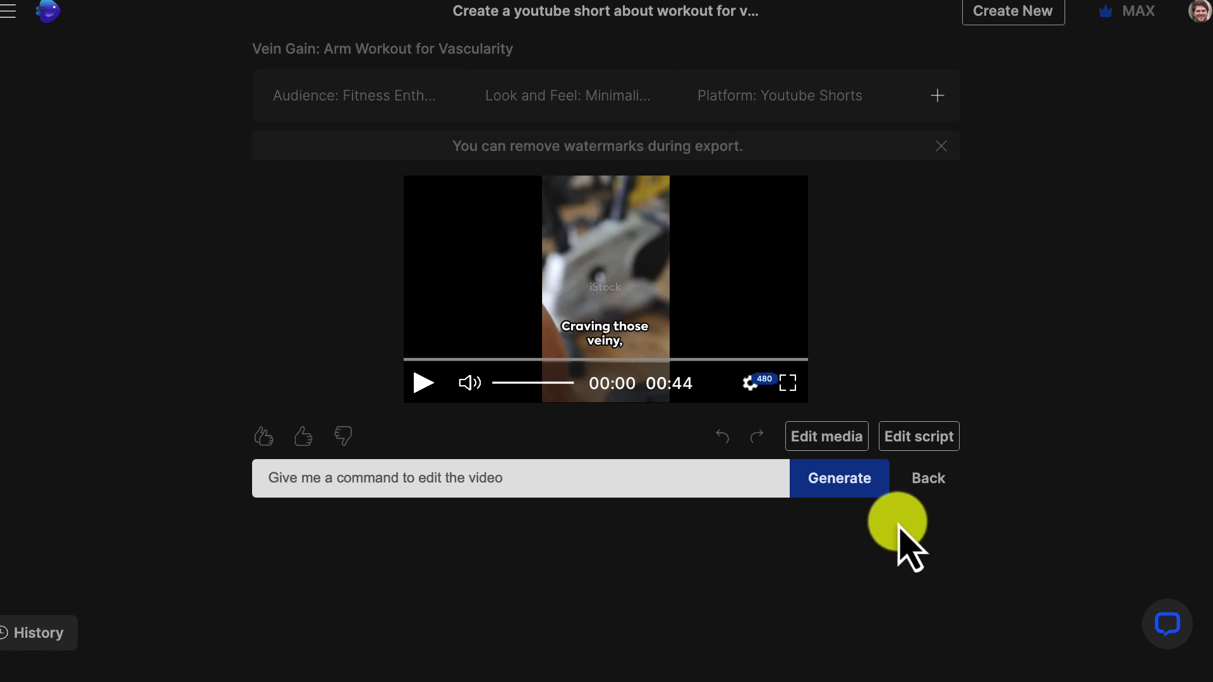
click(924, 434)
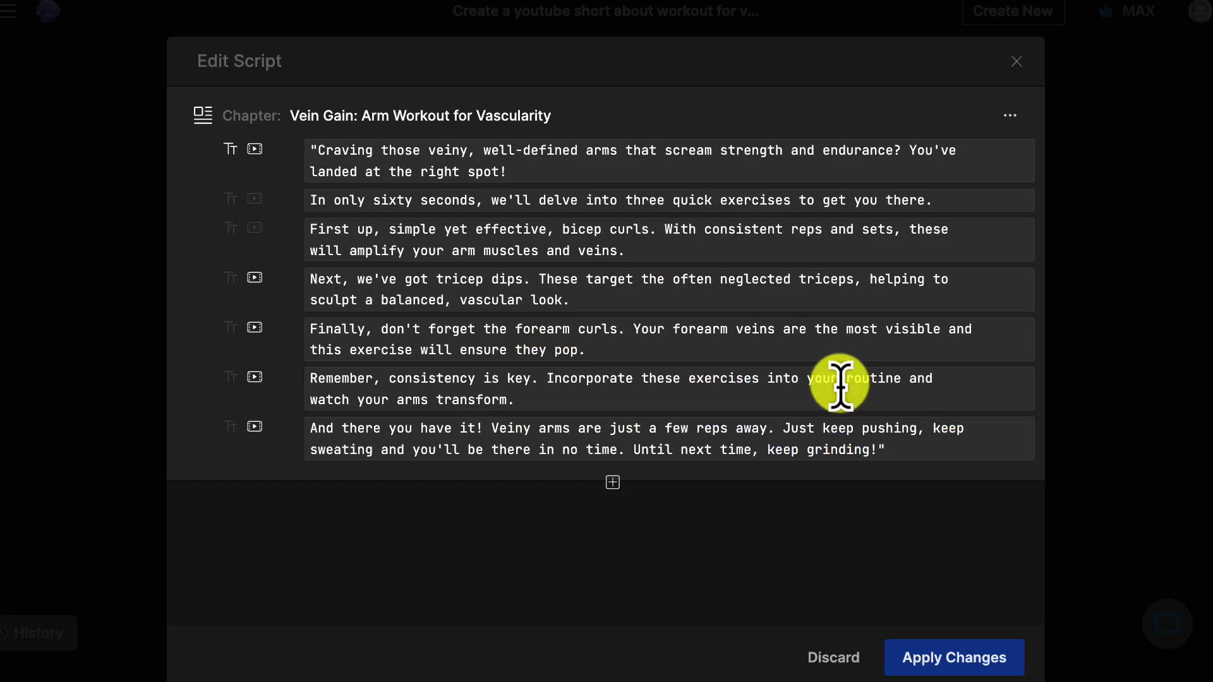
drag(672, 278, 856, 279)
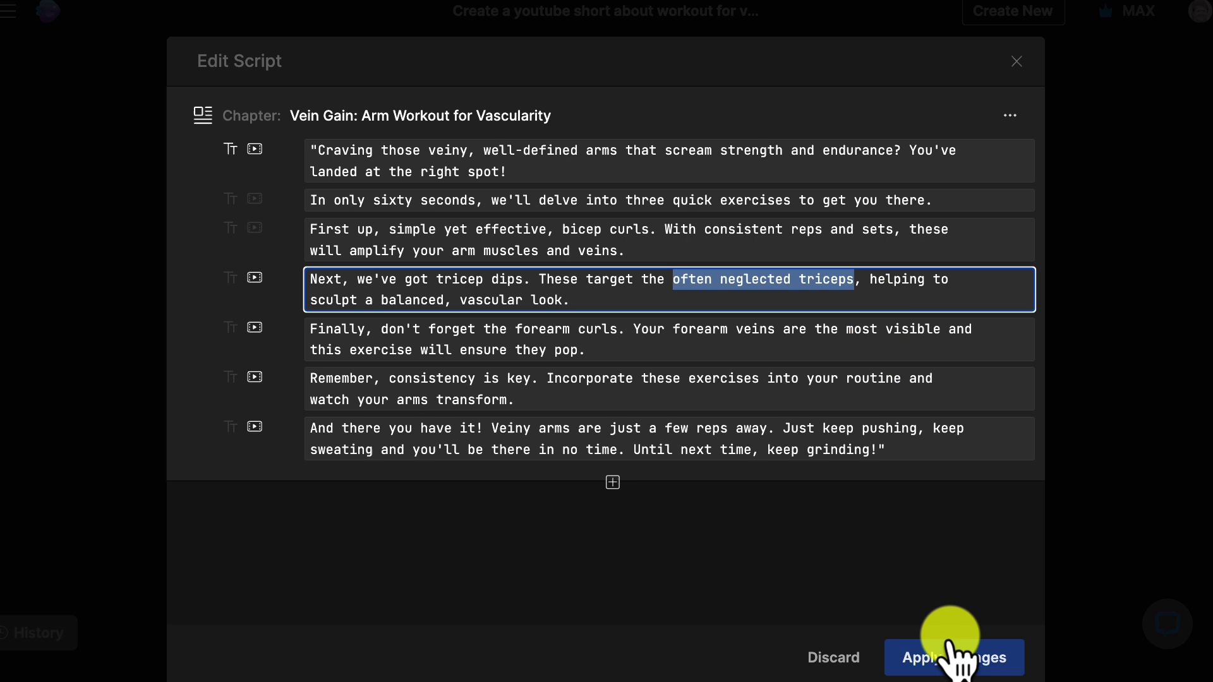
click(826, 653)
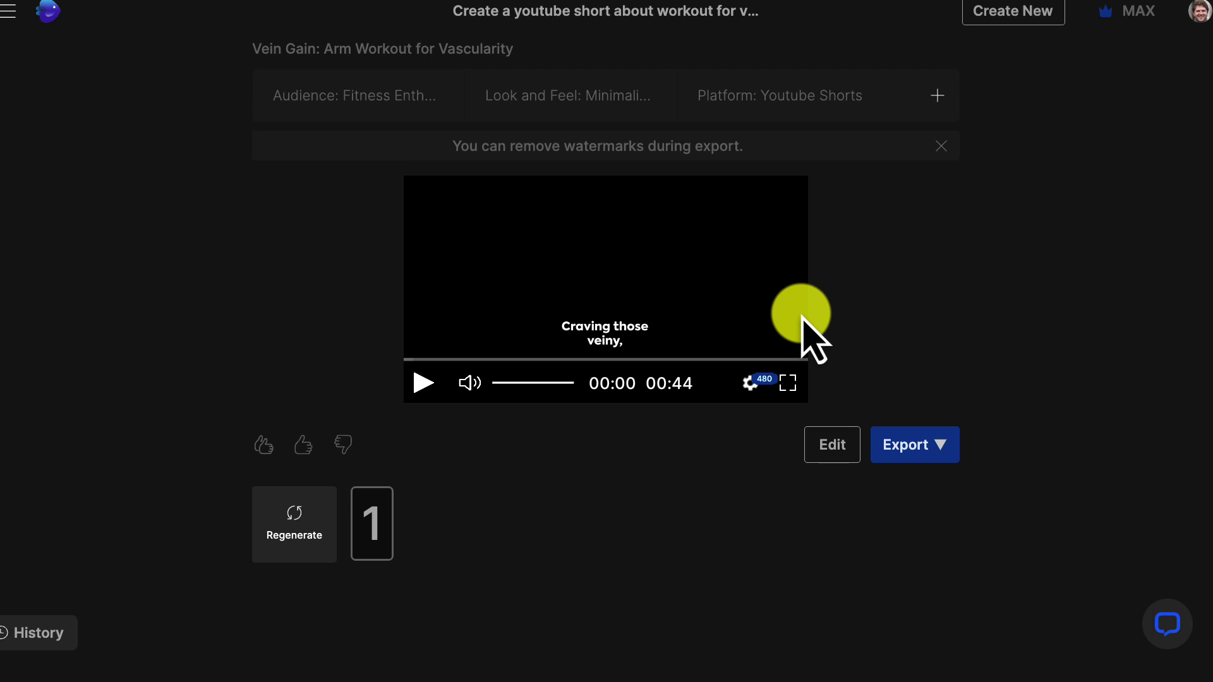
Step: Export the video, then expand and scroll through its generated description
click(912, 452)
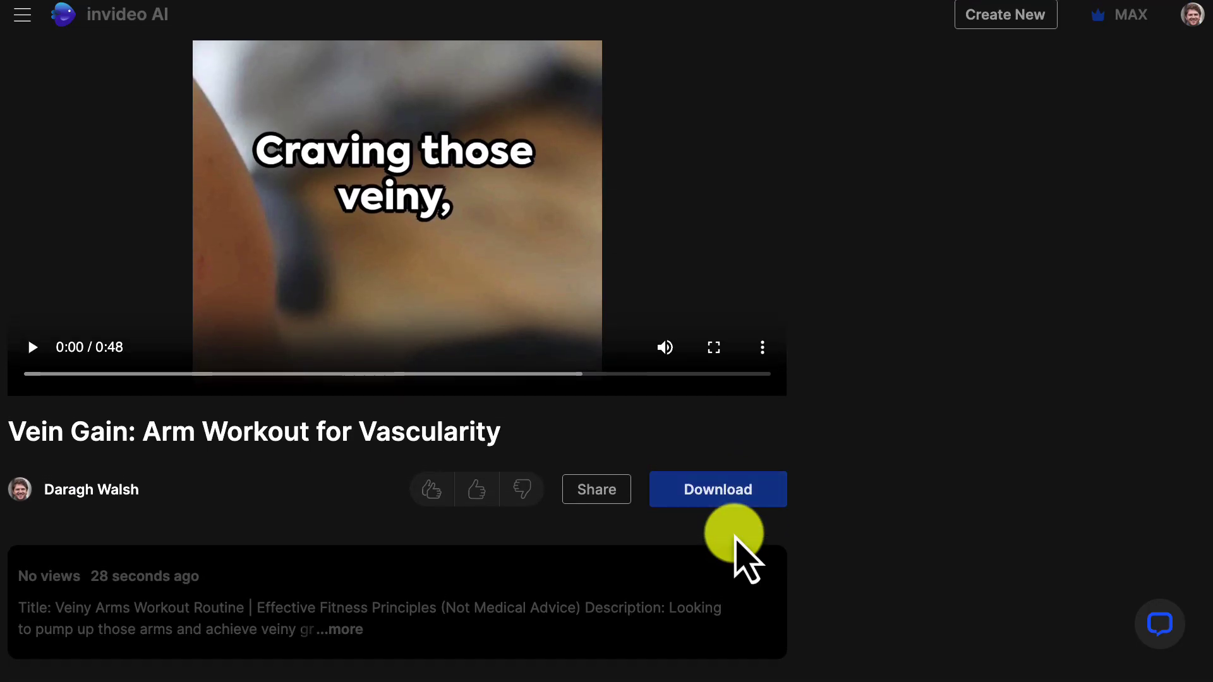
click(350, 630)
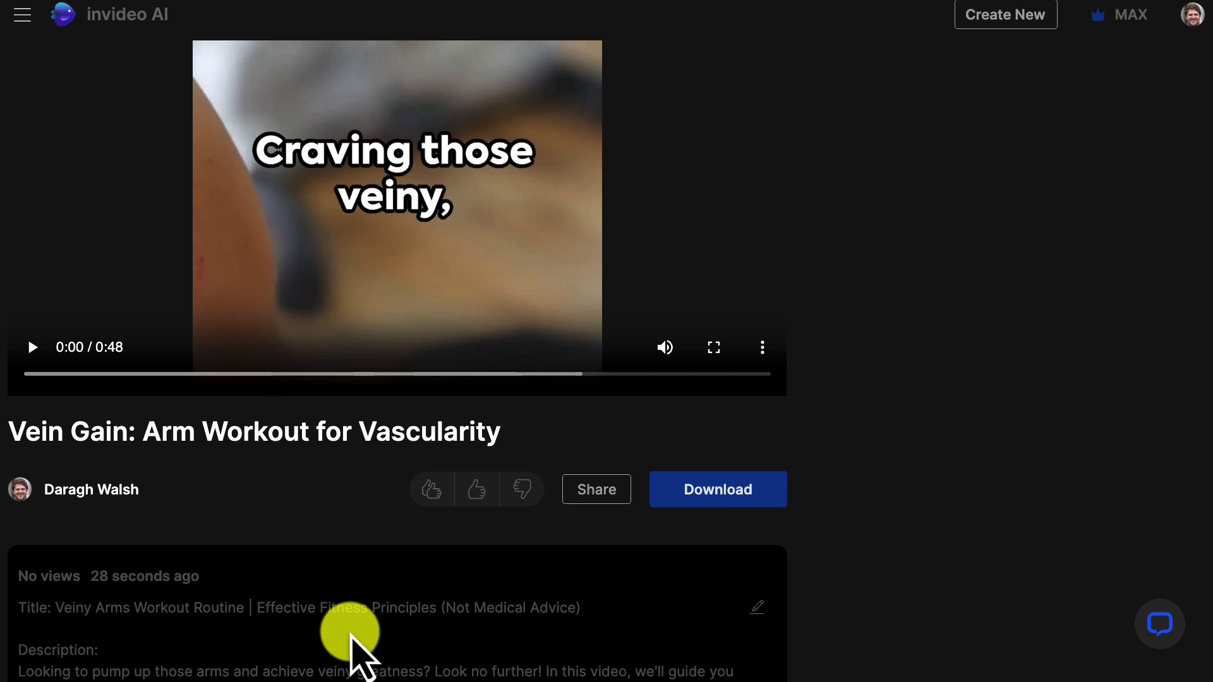
scroll(350, 632, down, 3)
scroll(350, 632, down, 3)
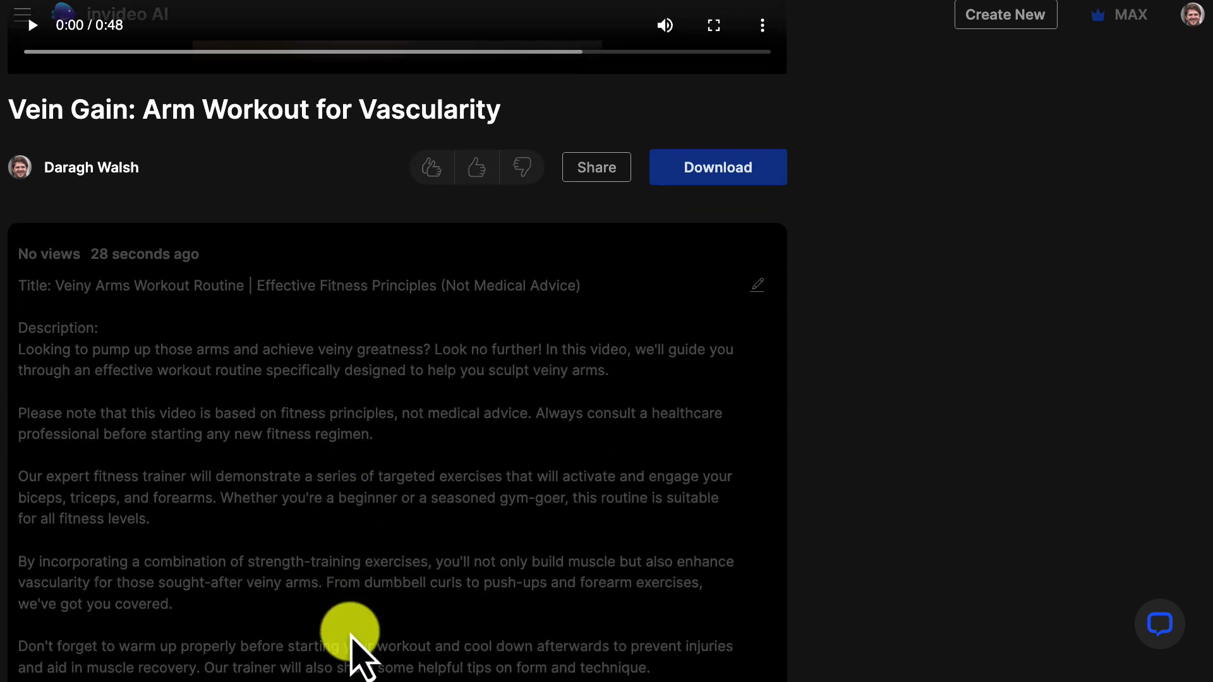
scroll(350, 635, down, 1)
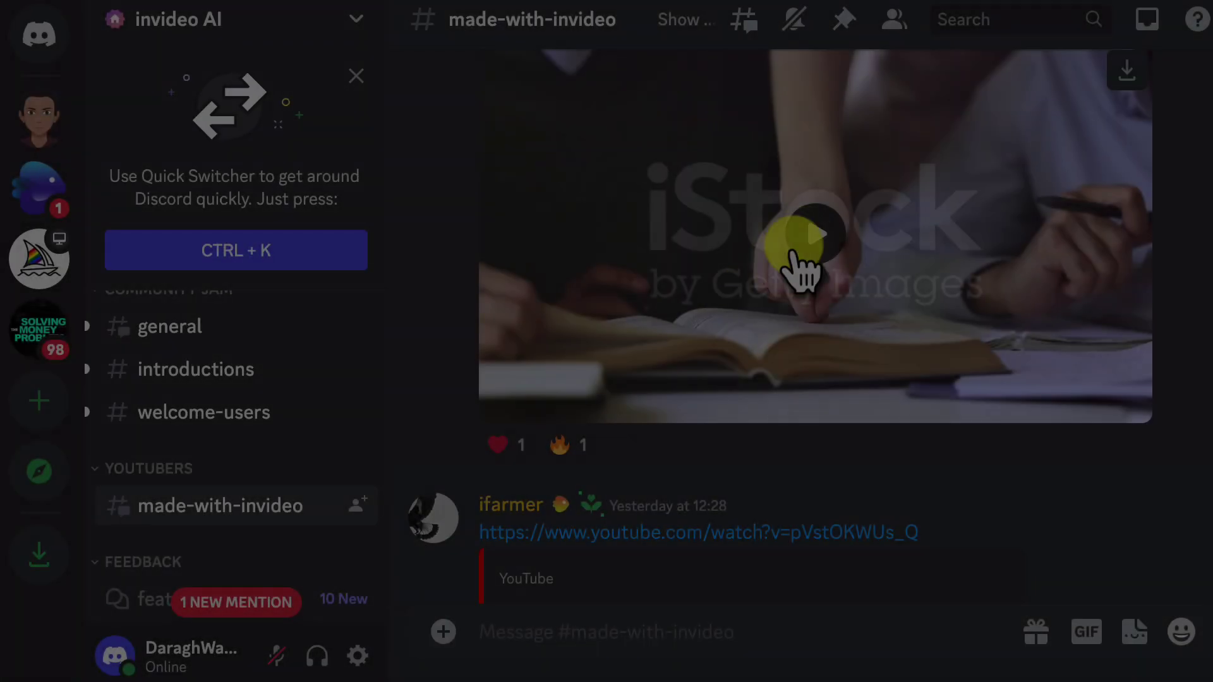
Step: Play the Overlearning, AI Revolution in Higher Education and Money While You Sleep videos while scrolling the channel
click(791, 253)
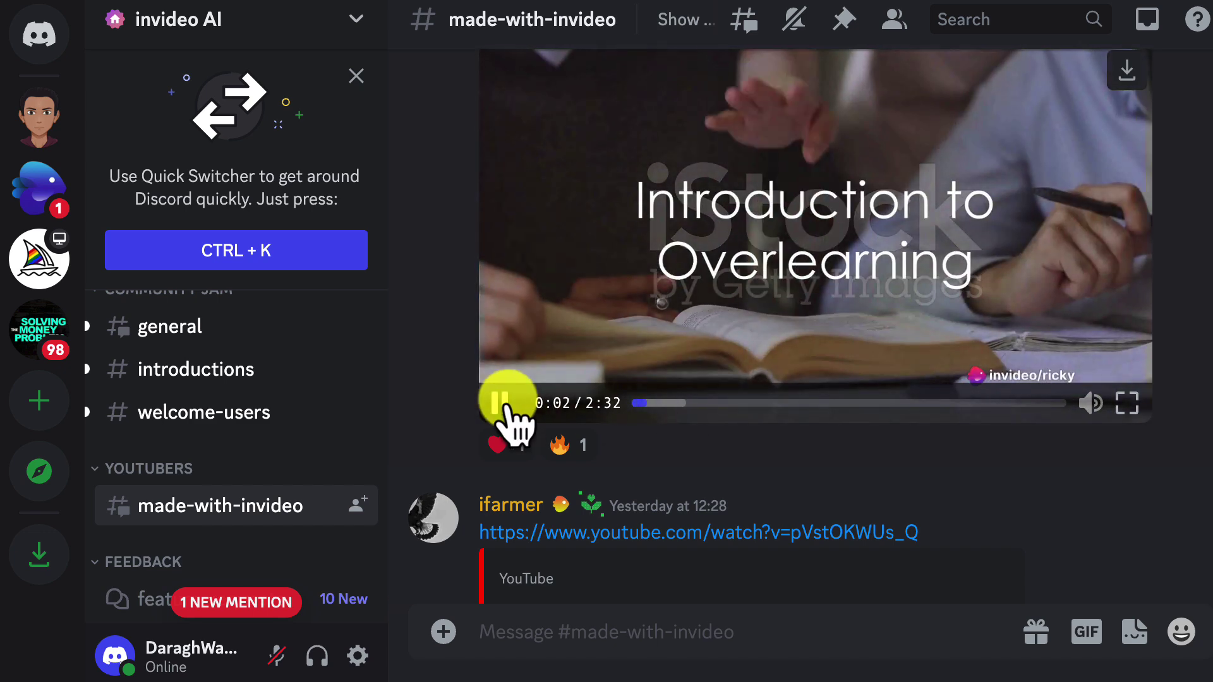
click(499, 404)
scroll(701, 411, down, 10)
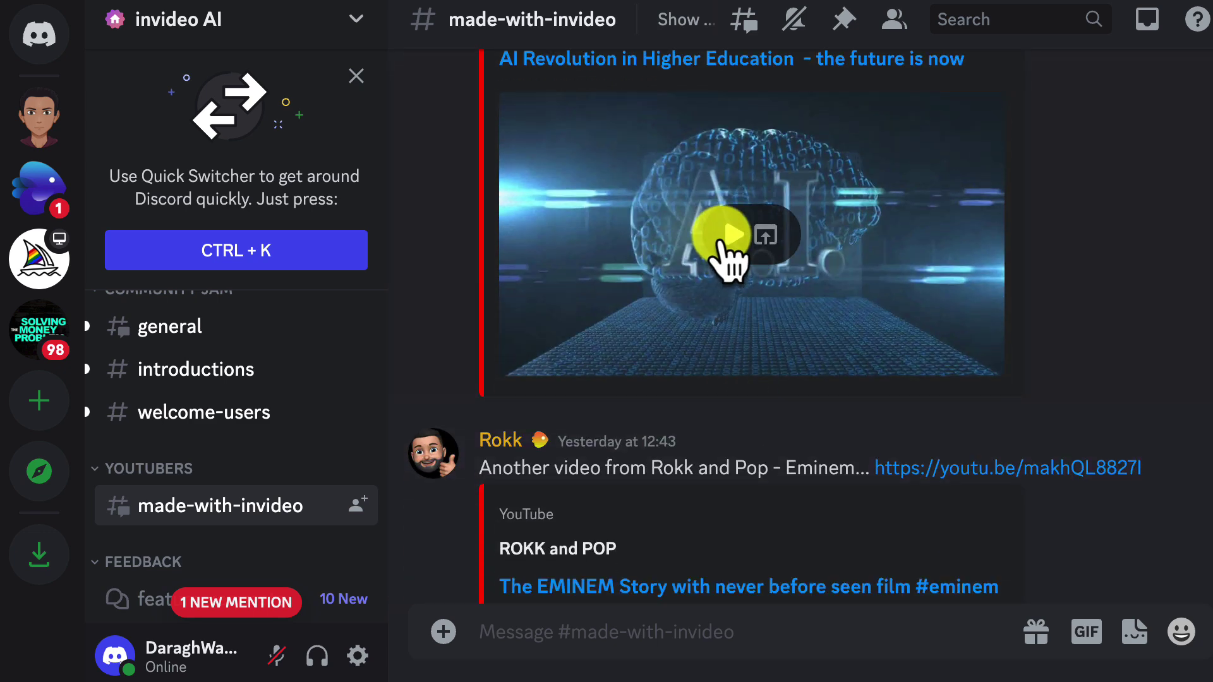
click(723, 238)
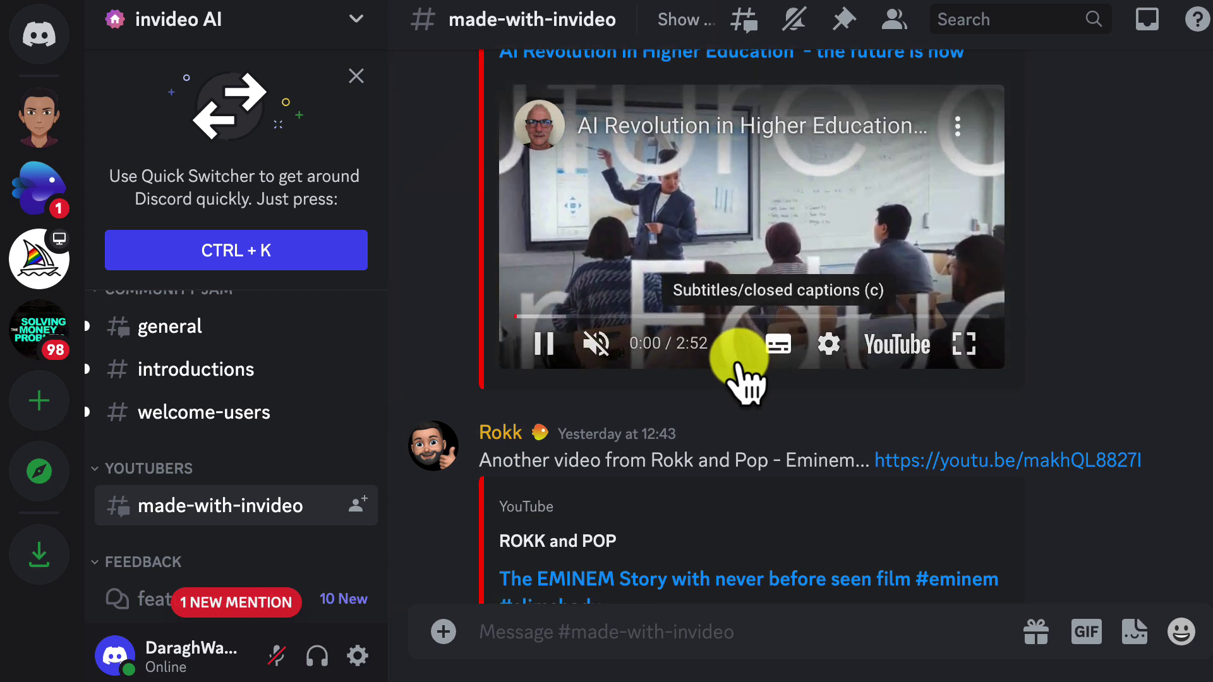
scroll(739, 372, down, 5)
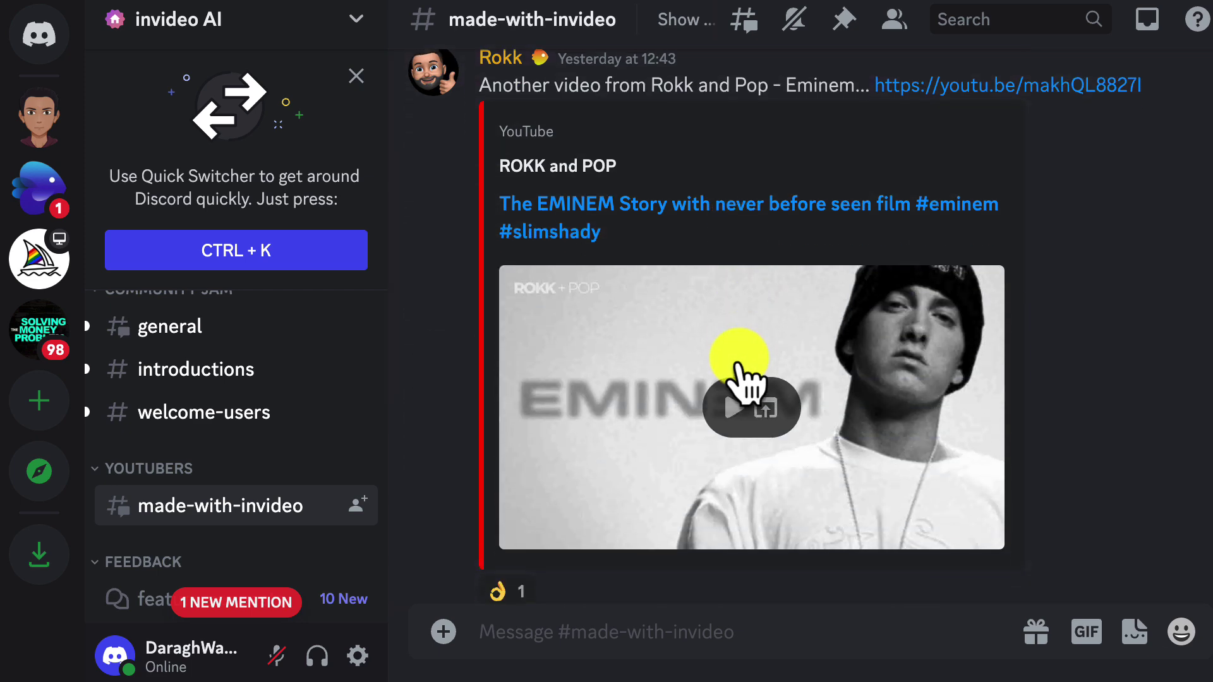
scroll(746, 379, down, 20)
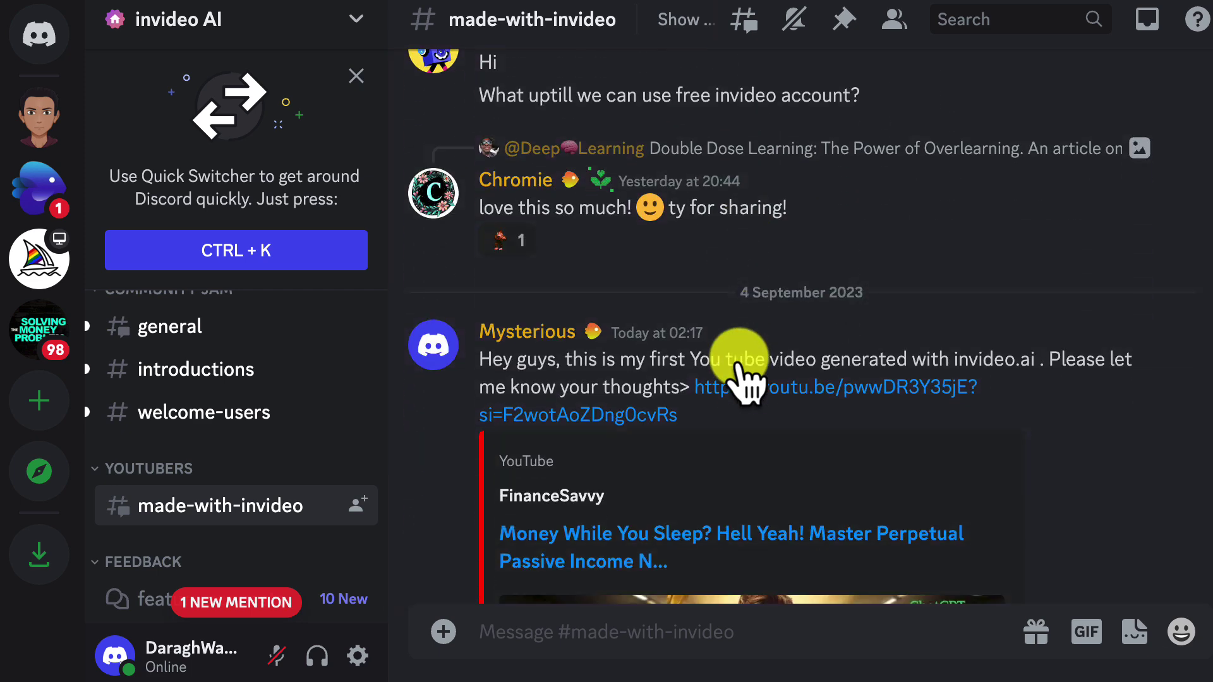
scroll(745, 382, down, 5)
click(739, 410)
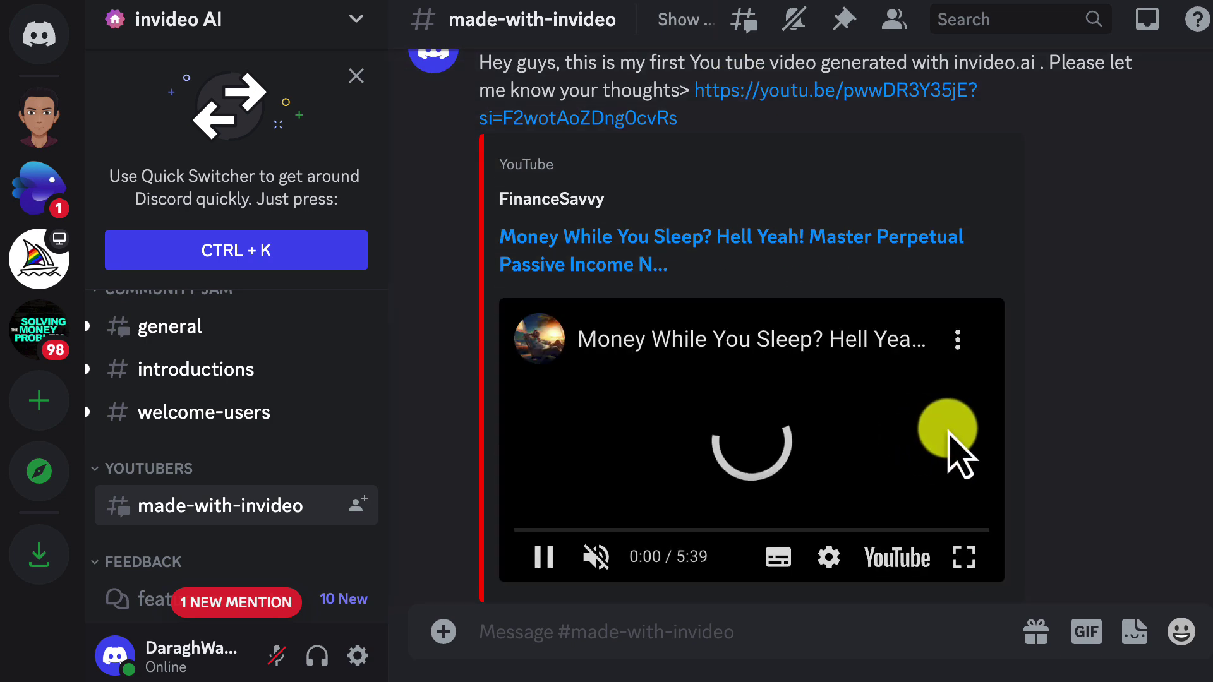
scroll(949, 436, down, 6)
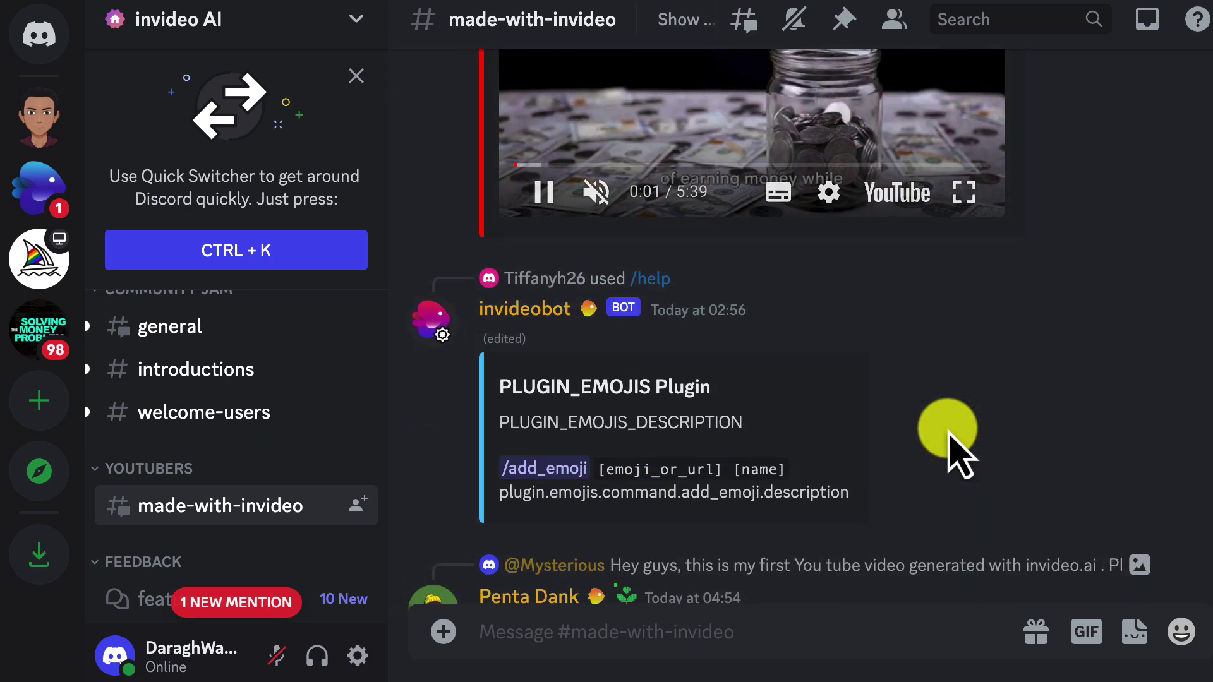
scroll(949, 436, up, 3)
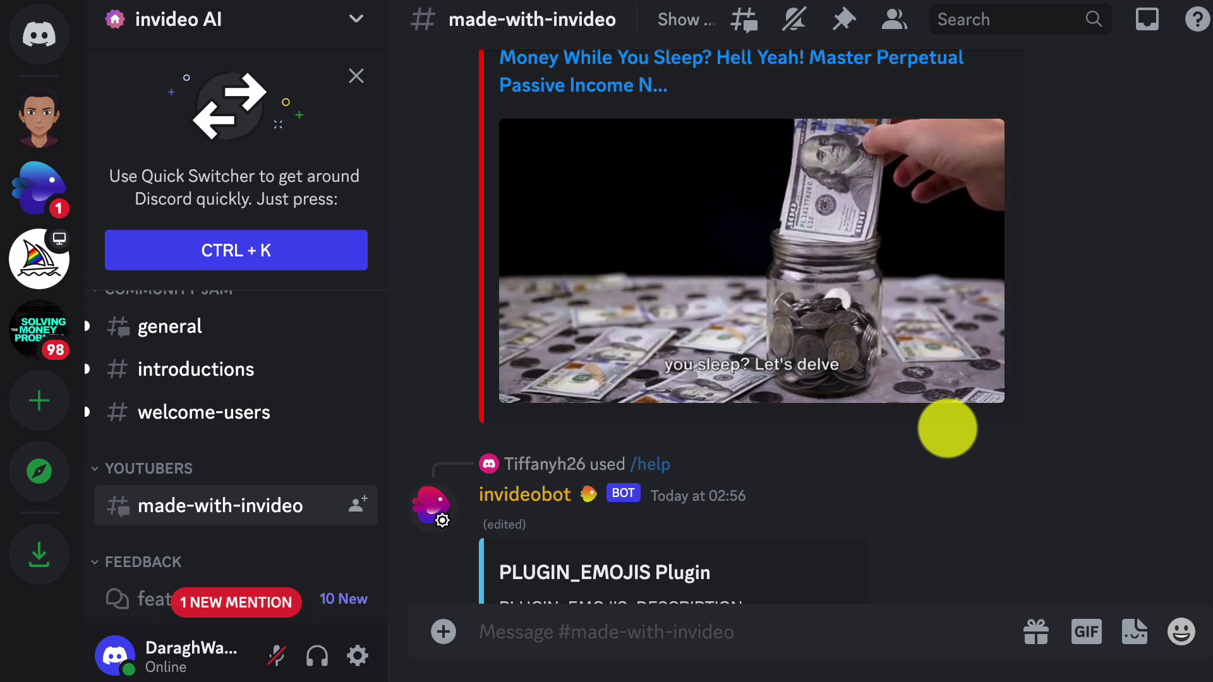
scroll(947, 429, down, 15)
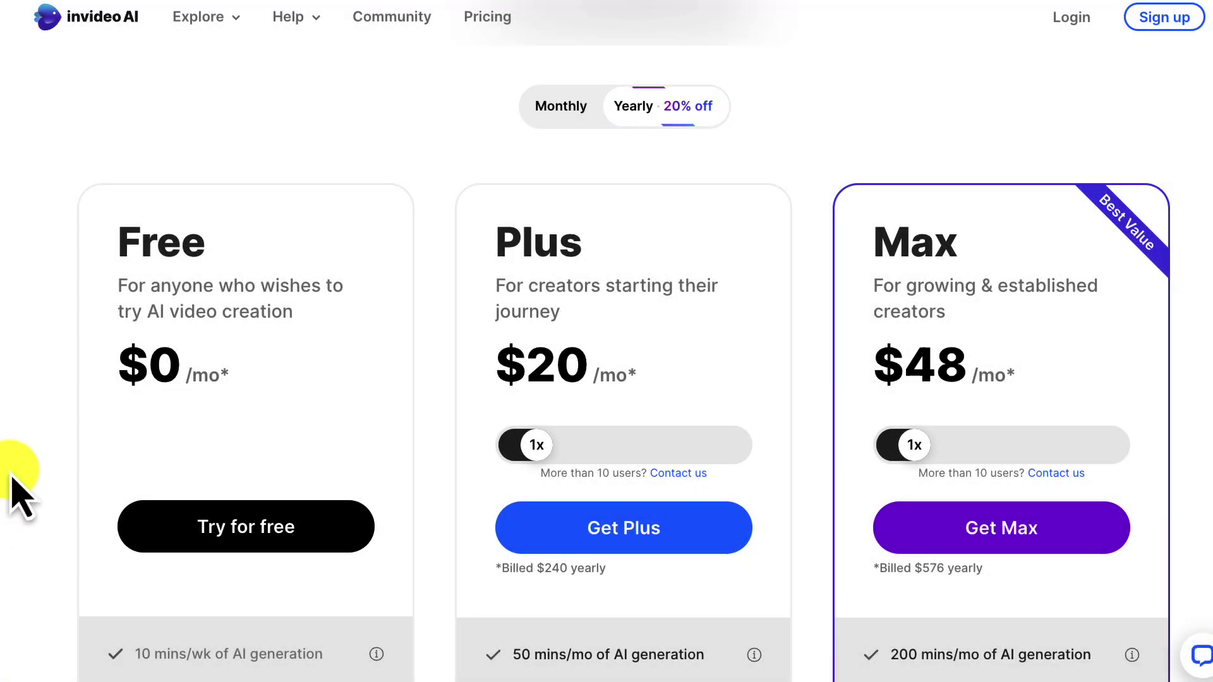
Step: Highlight the Free plan heading and the Plus plan's '$20 /mo*' price
drag(114, 245, 211, 248)
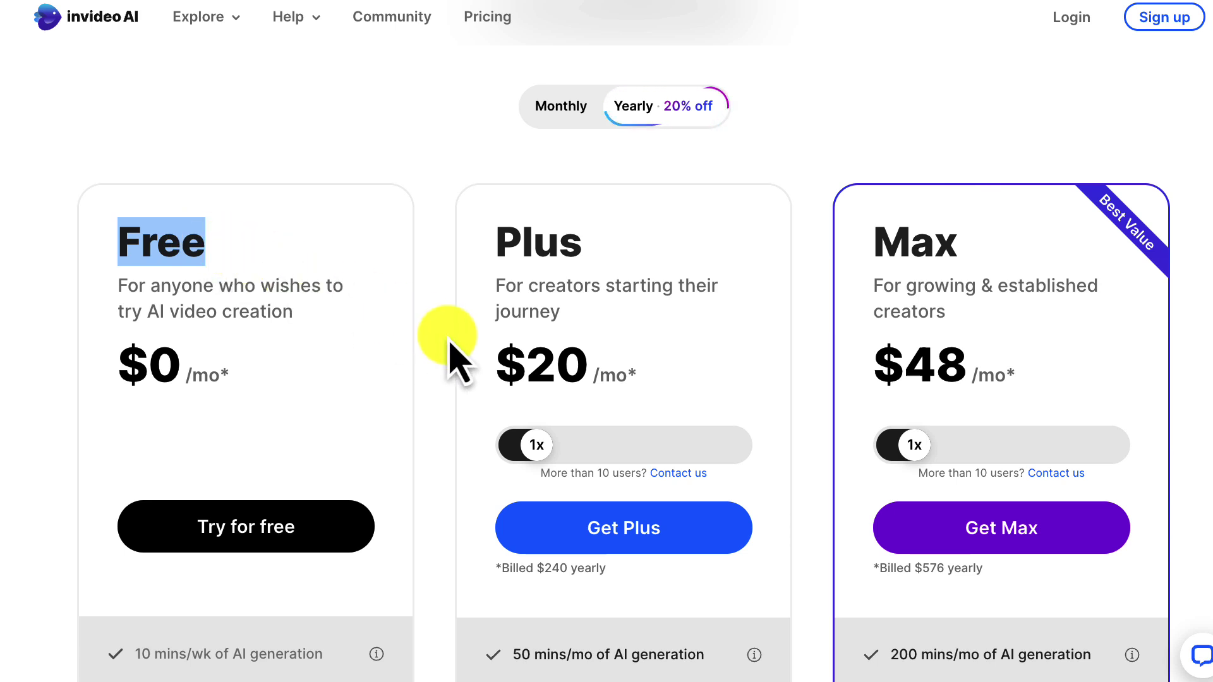
drag(490, 355, 647, 376)
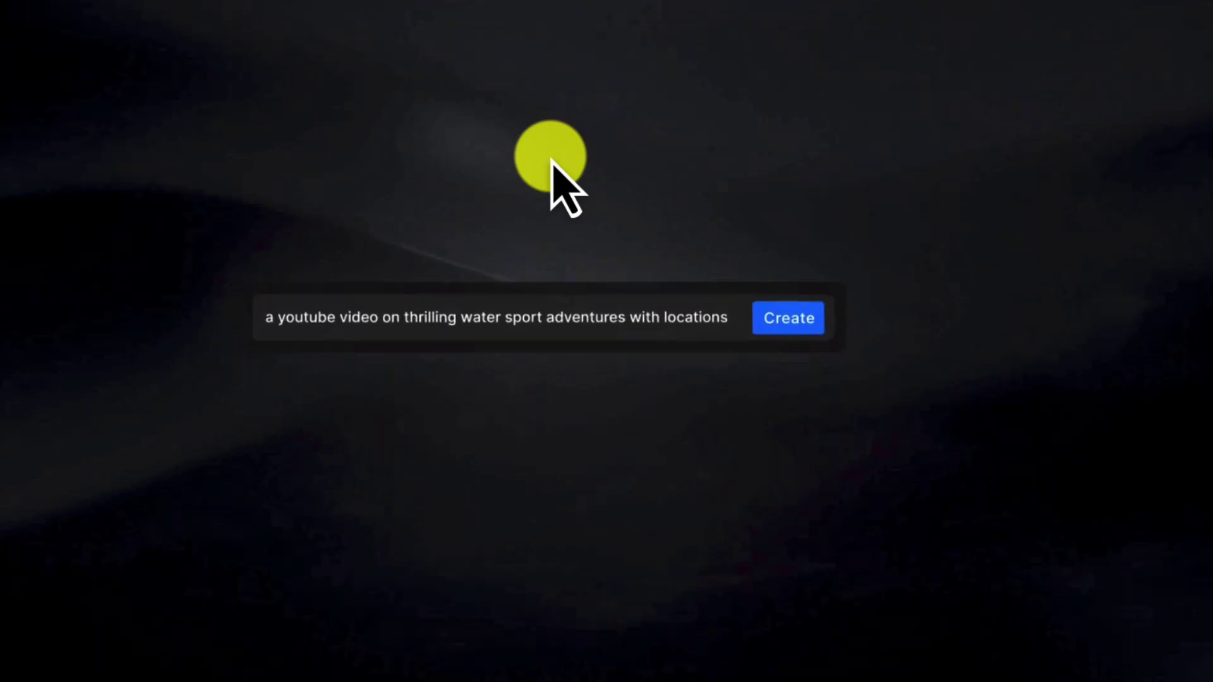
Step: Create the video from the prompt 'a youtube video on thrilling water sport adventures with locations'
click(793, 321)
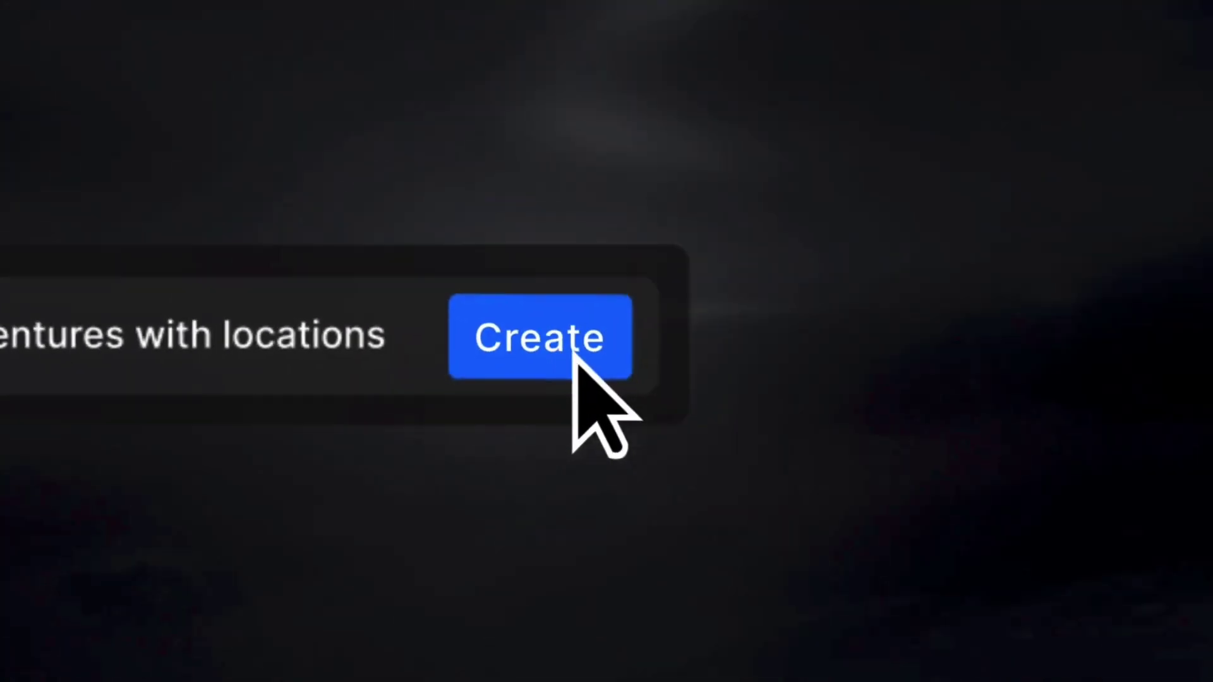